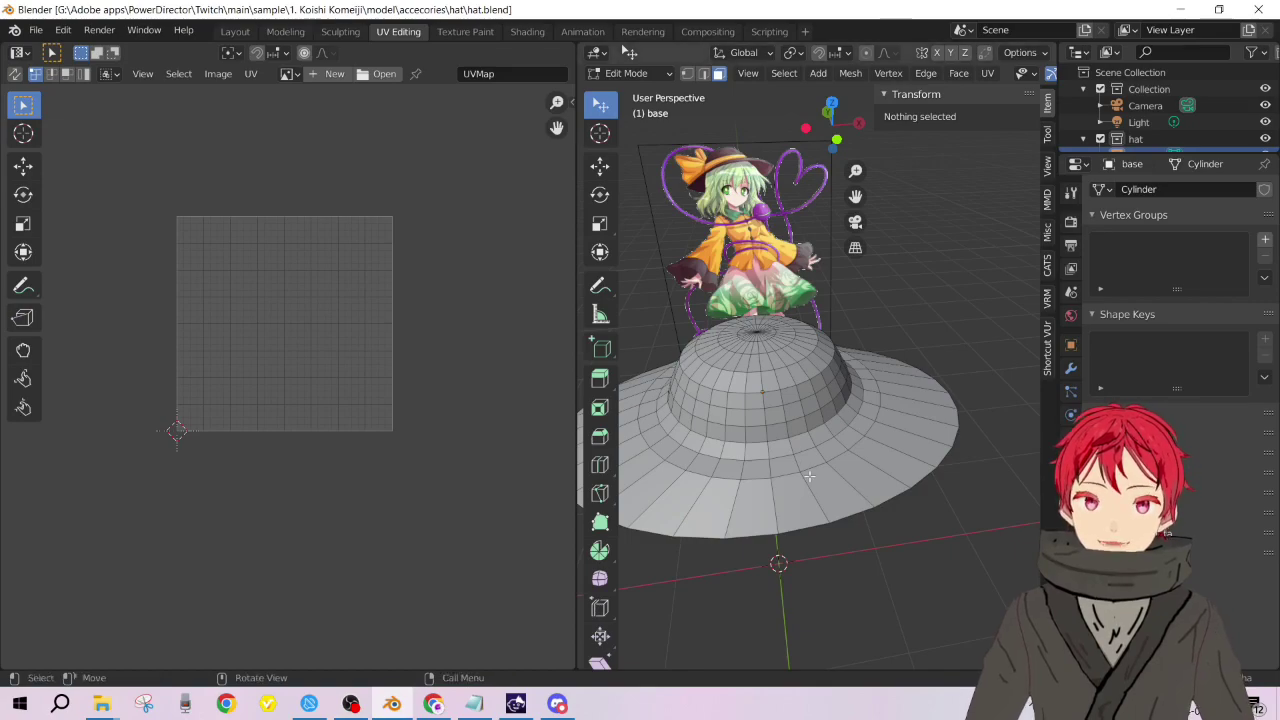
Step: Select all of the hat's vertices in Edit Mode to show its current UV layout
{"action": "key", "text": "a"}
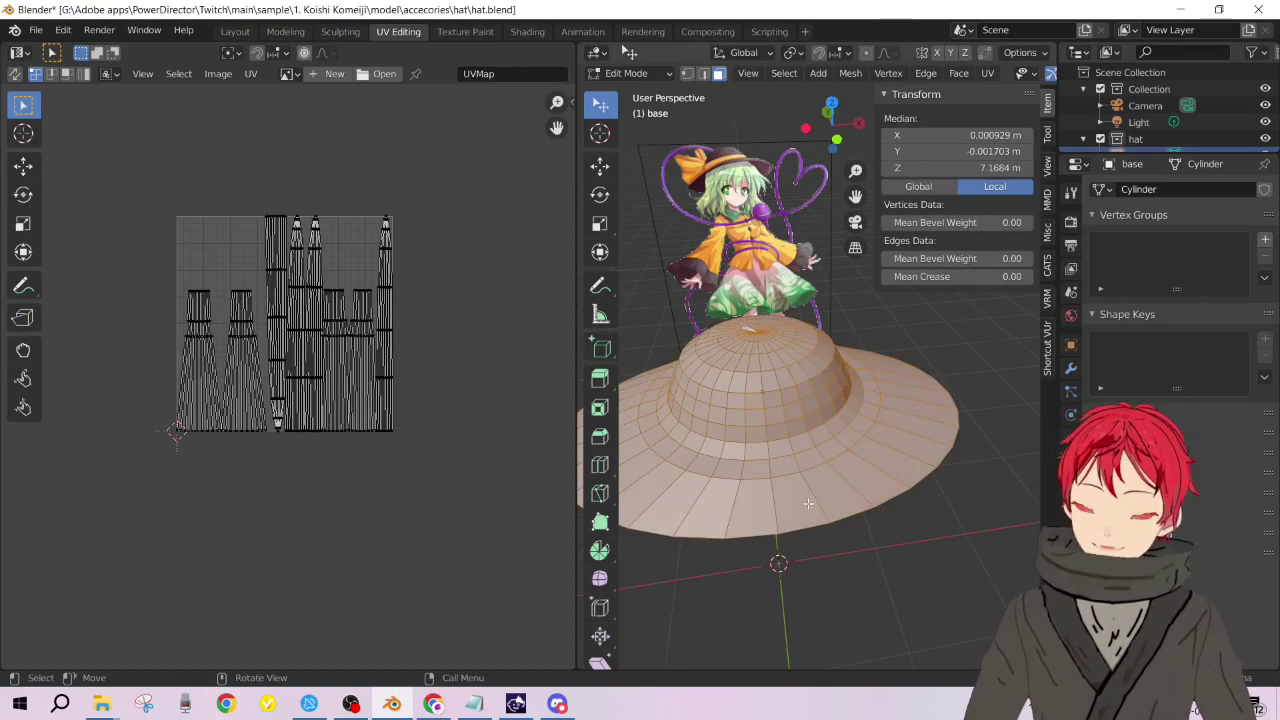
Step: Unwrap the hat with U > Unwrap, collapsing its UVs into a thin strip
{"action": "key", "text": "u"}
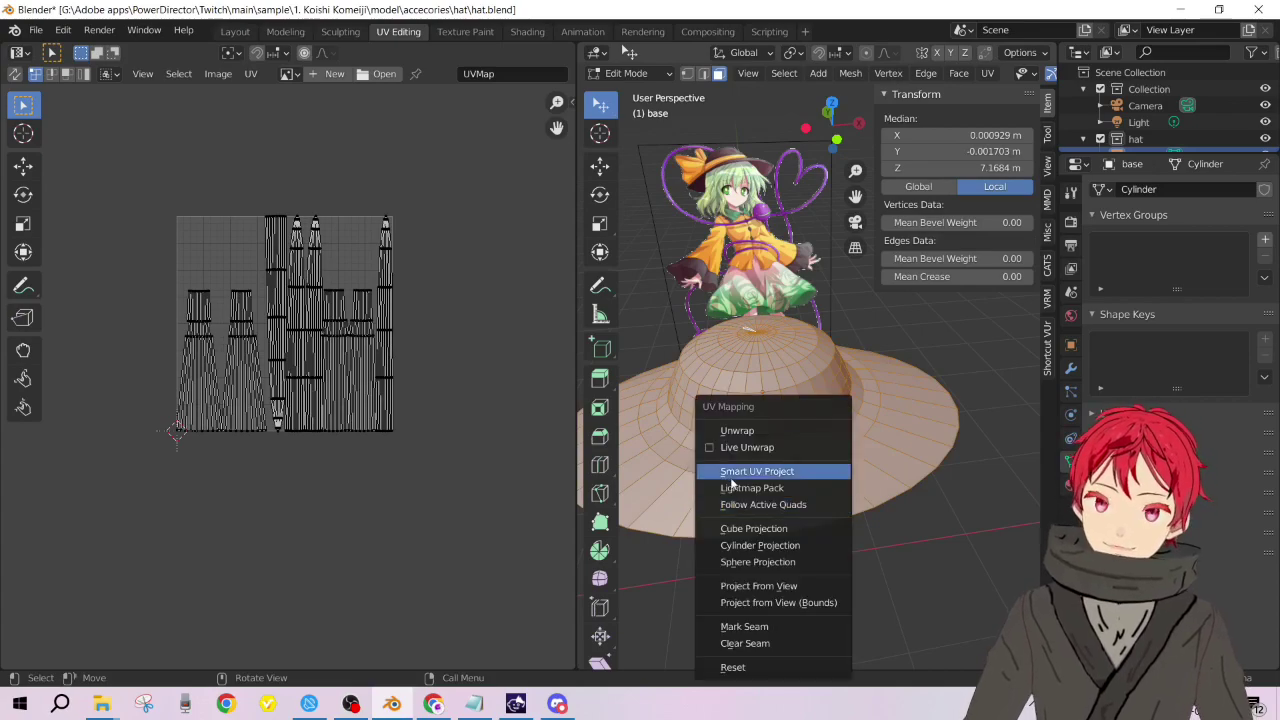
{"action": "key", "text": "Escape"}
{"action": "key", "text": "u"}
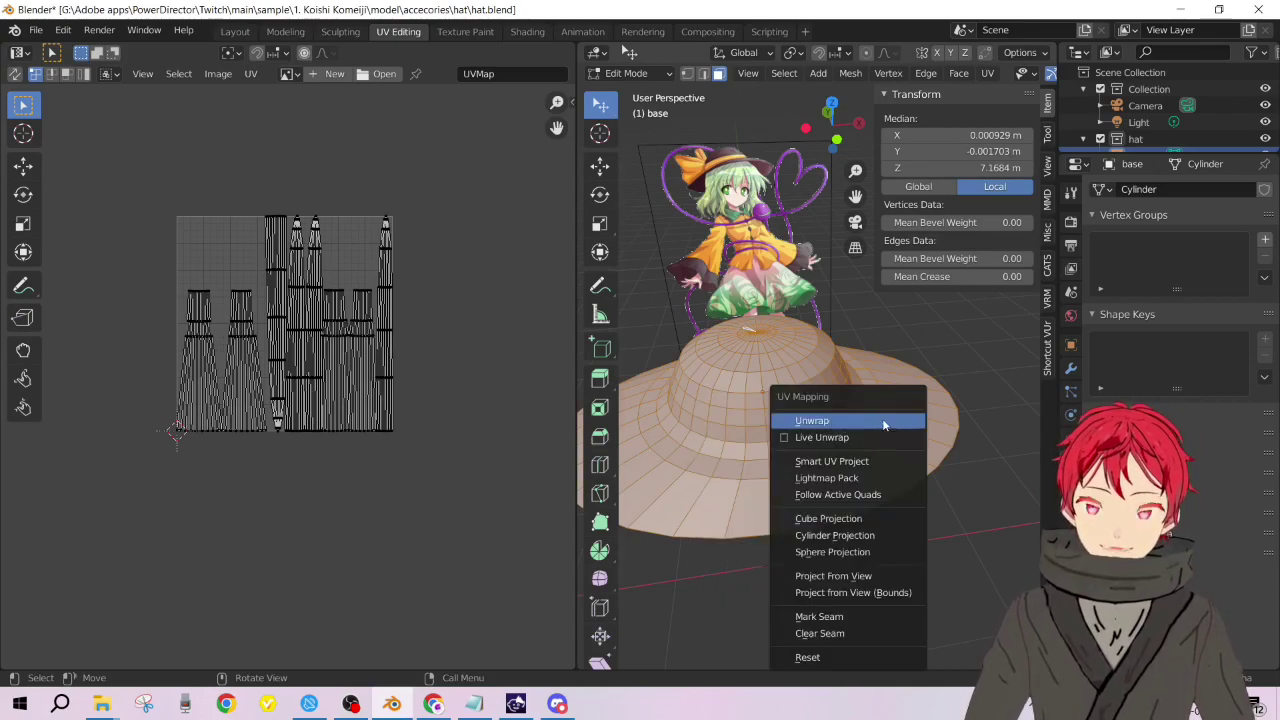
{"action": "left_click", "coordinate": [884, 424]}
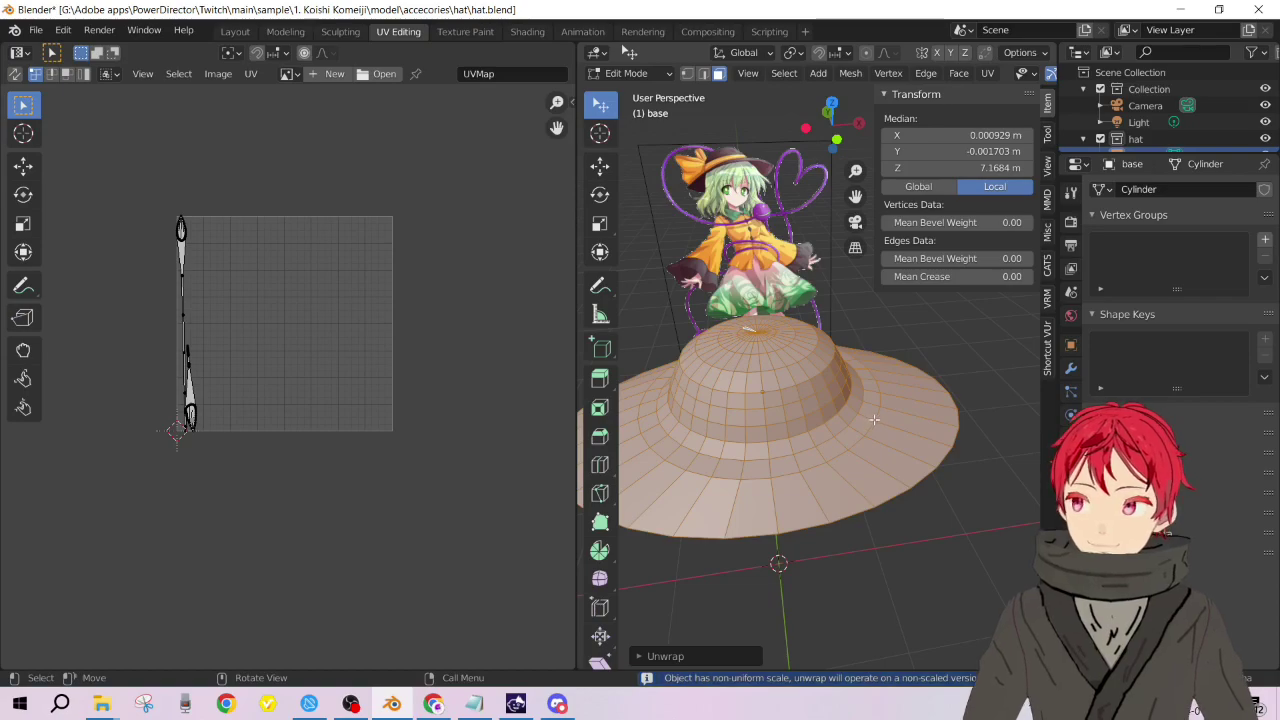
{"action": "scroll", "coordinate": [868, 424], "scroll_direction": "down", "scroll_amount": 3}
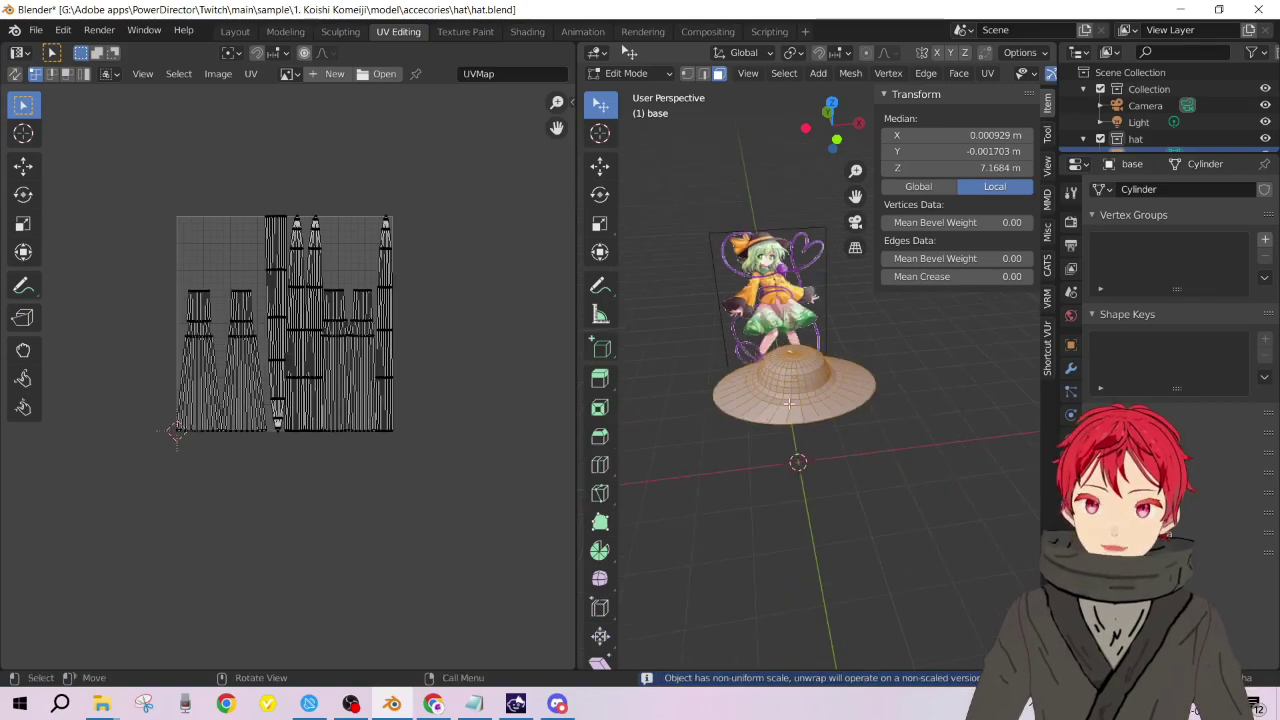
{"action": "scroll", "coordinate": [789, 403], "scroll_direction": "up", "scroll_amount": 2}
{"action": "scroll", "coordinate": [789, 405], "scroll_direction": "up", "scroll_amount": 3}
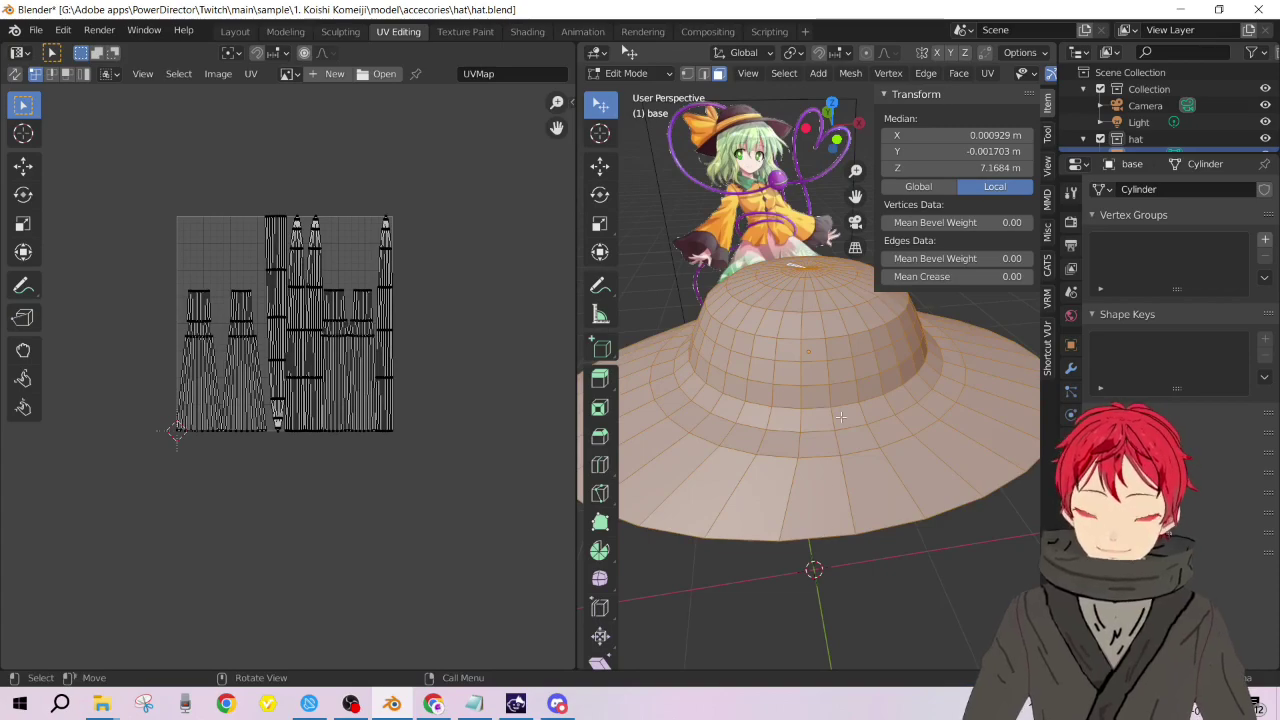
Step: Unwrap the hat a second time, then undo that unwrap with Ctrl+Z
{"action": "key", "text": "u"}
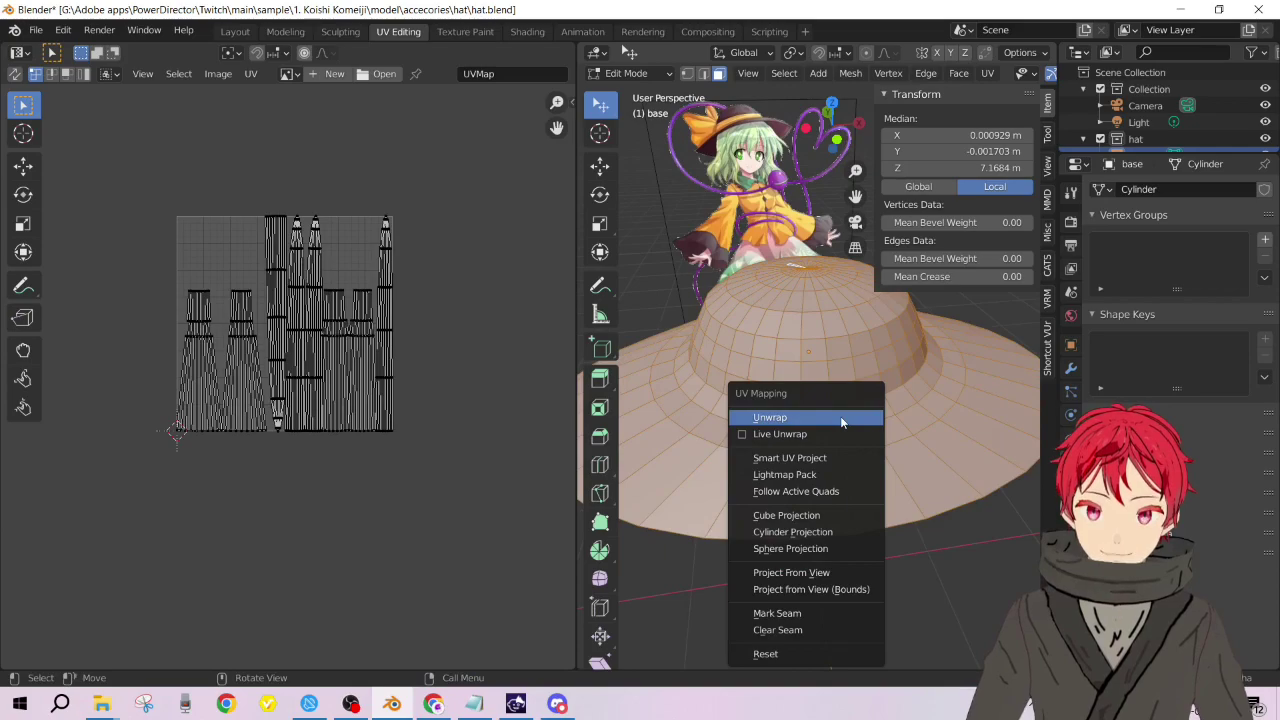
{"action": "left_click", "coordinate": [841, 421]}
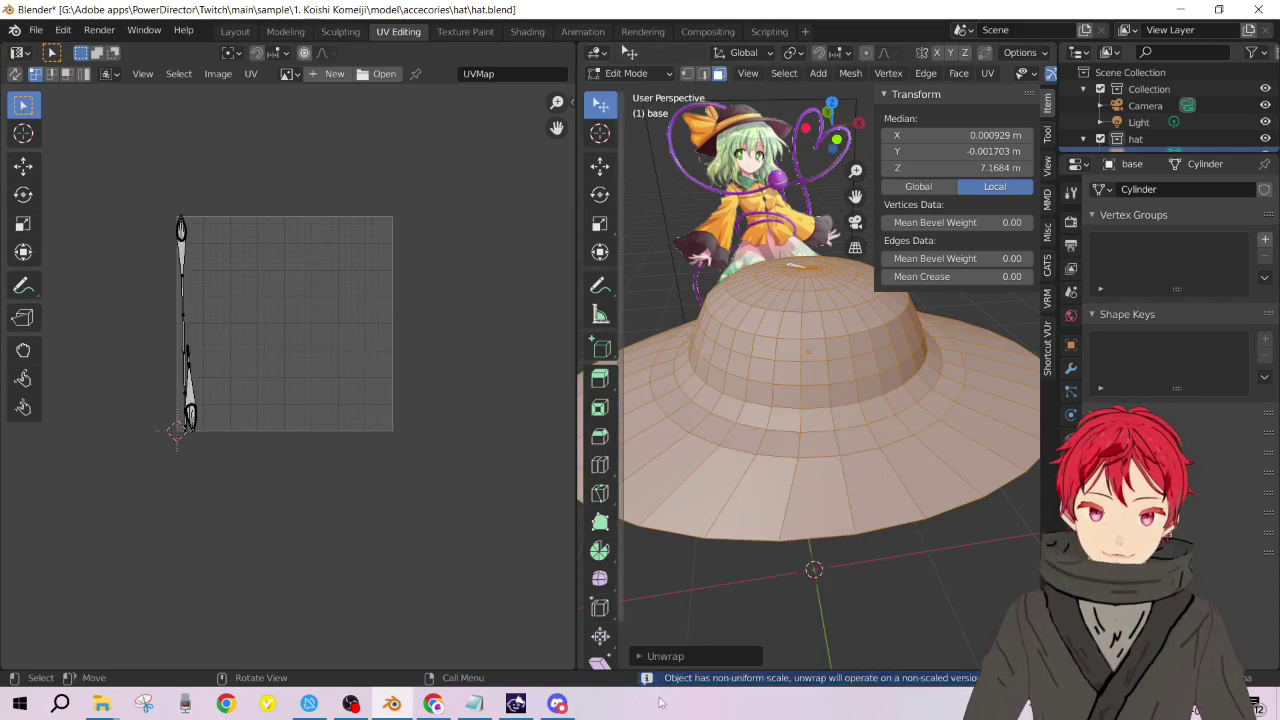
{"action": "left_click", "coordinate": [358, 706]}
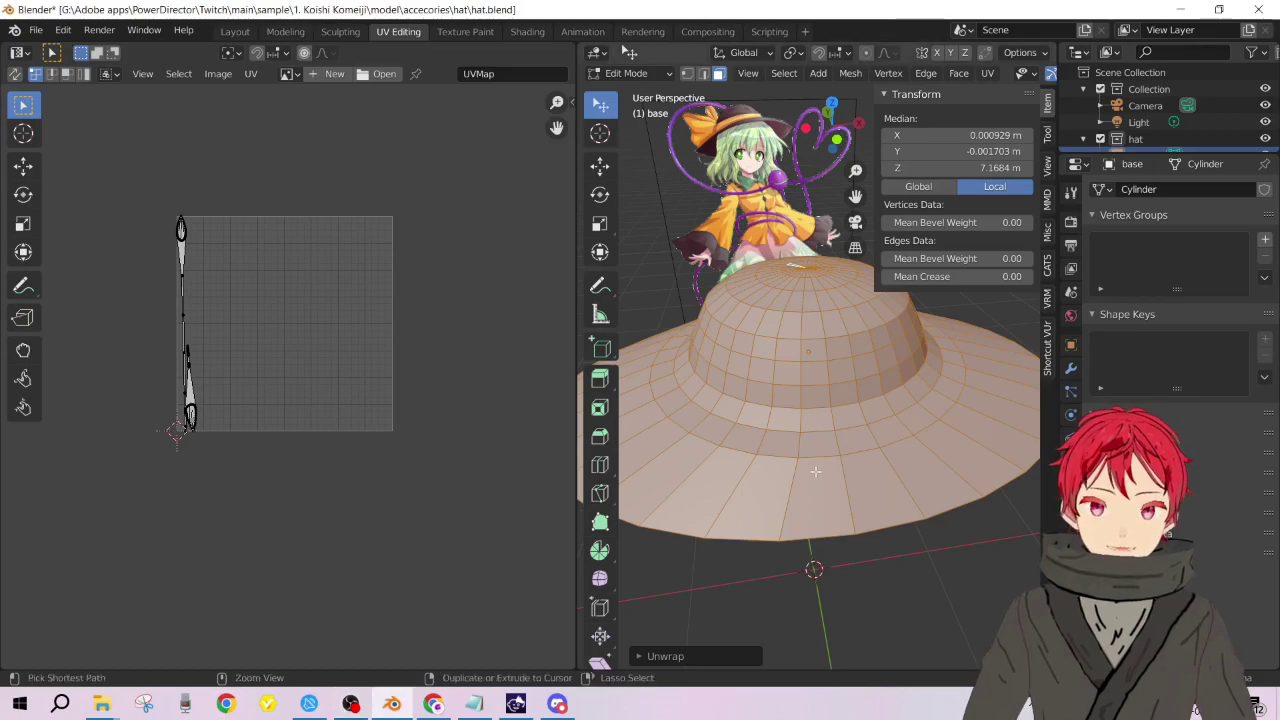
{"action": "key", "text": "ctrl+z"}
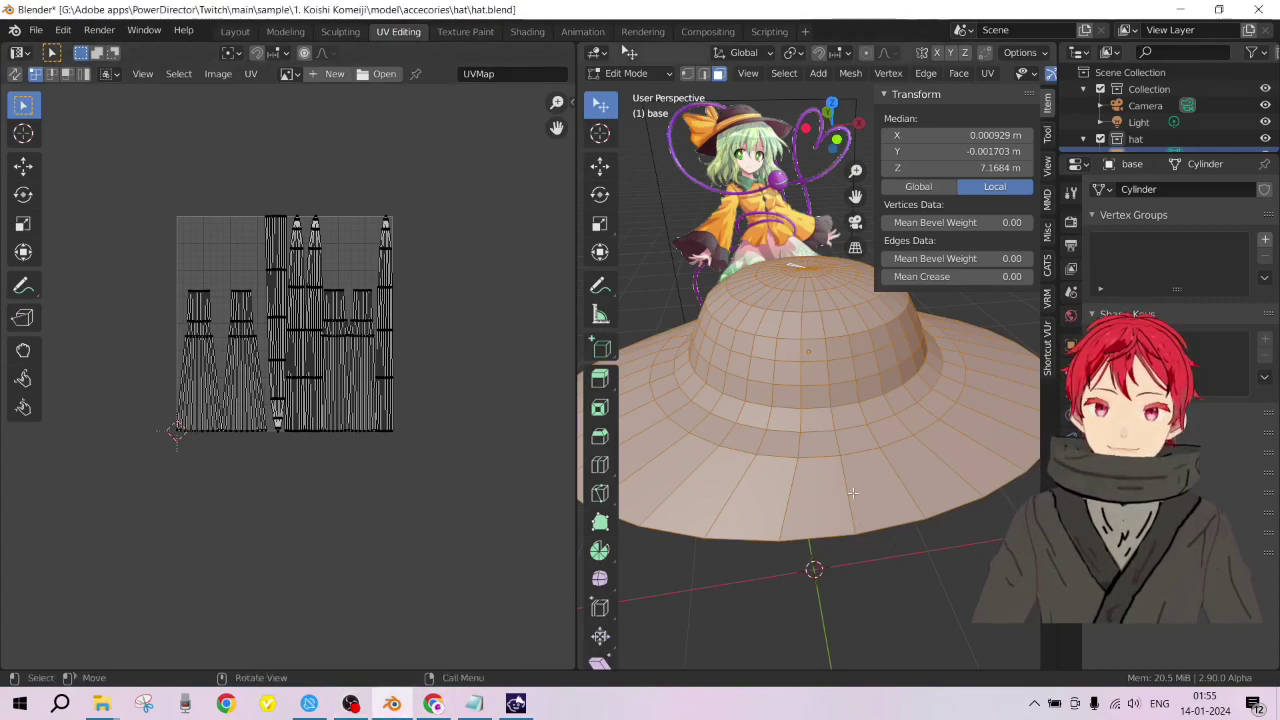
Step: Retry Unwrap twice, hit the non-uniform scale warning, and undo back to the tall-strip layout
{"action": "key", "text": "u"}
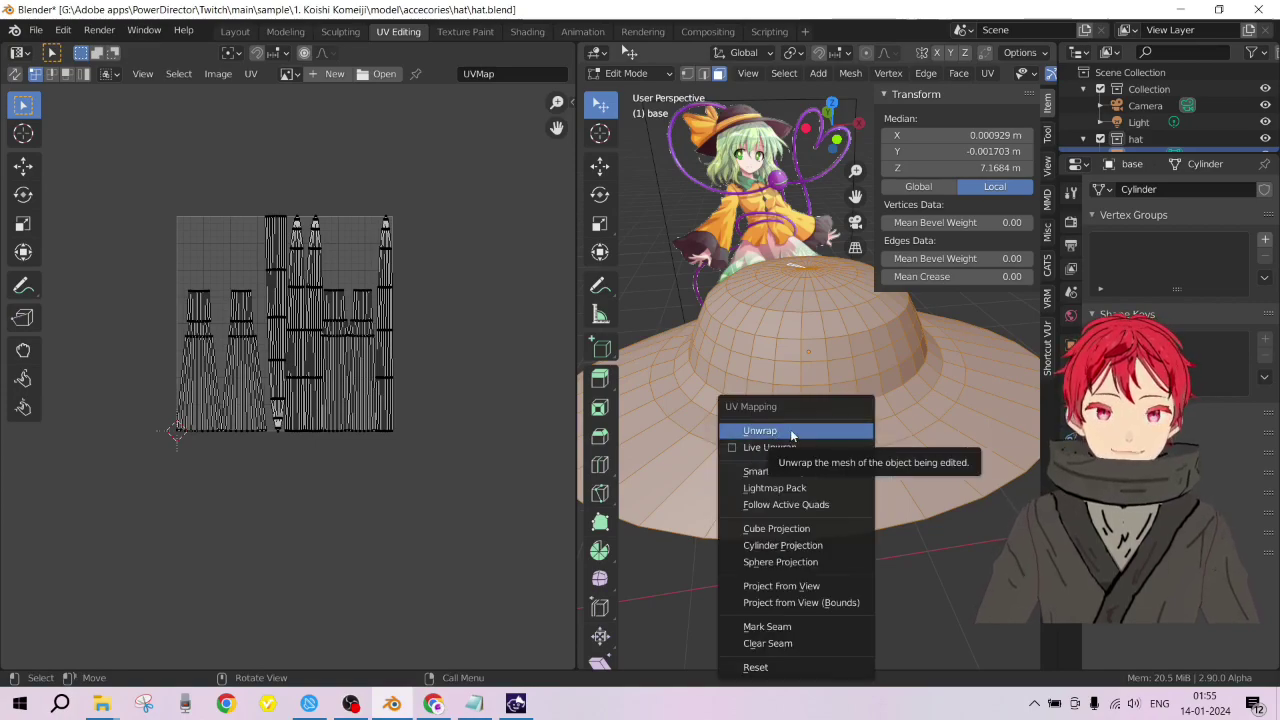
{"action": "left_click", "coordinate": [791, 433]}
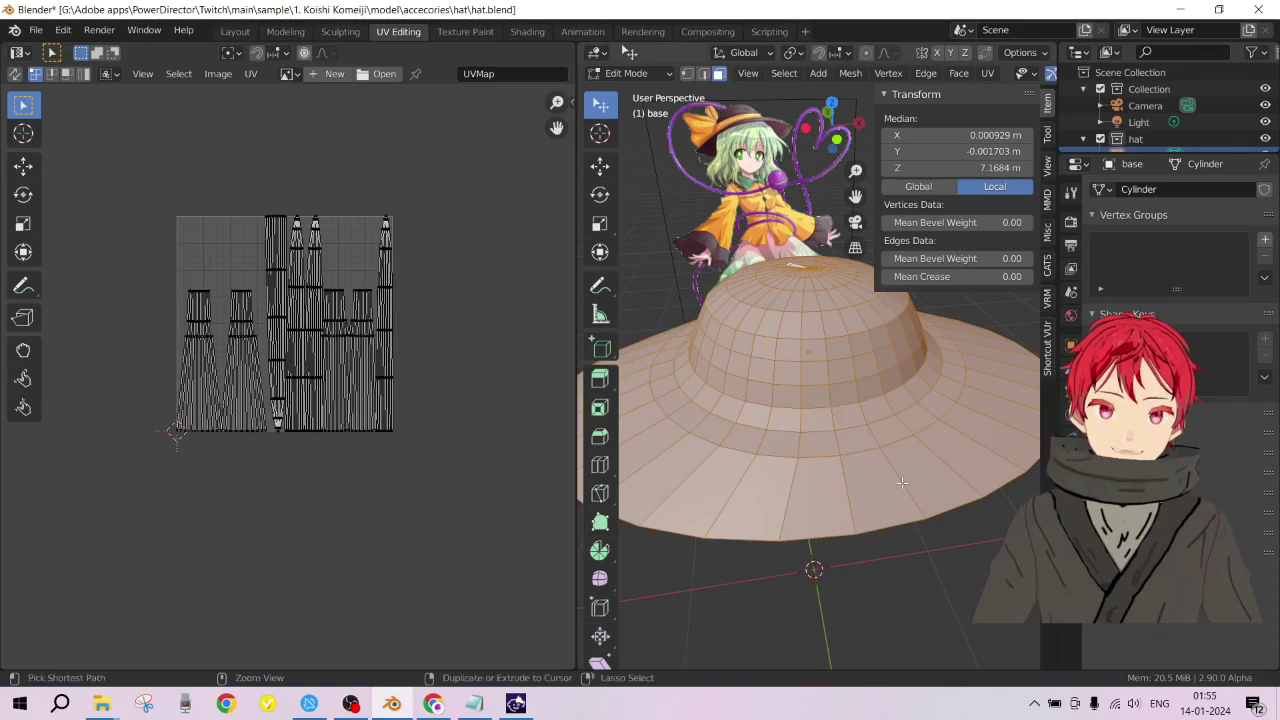
{"action": "key", "text": "u"}
{"action": "left_click", "coordinate": [858, 432]}
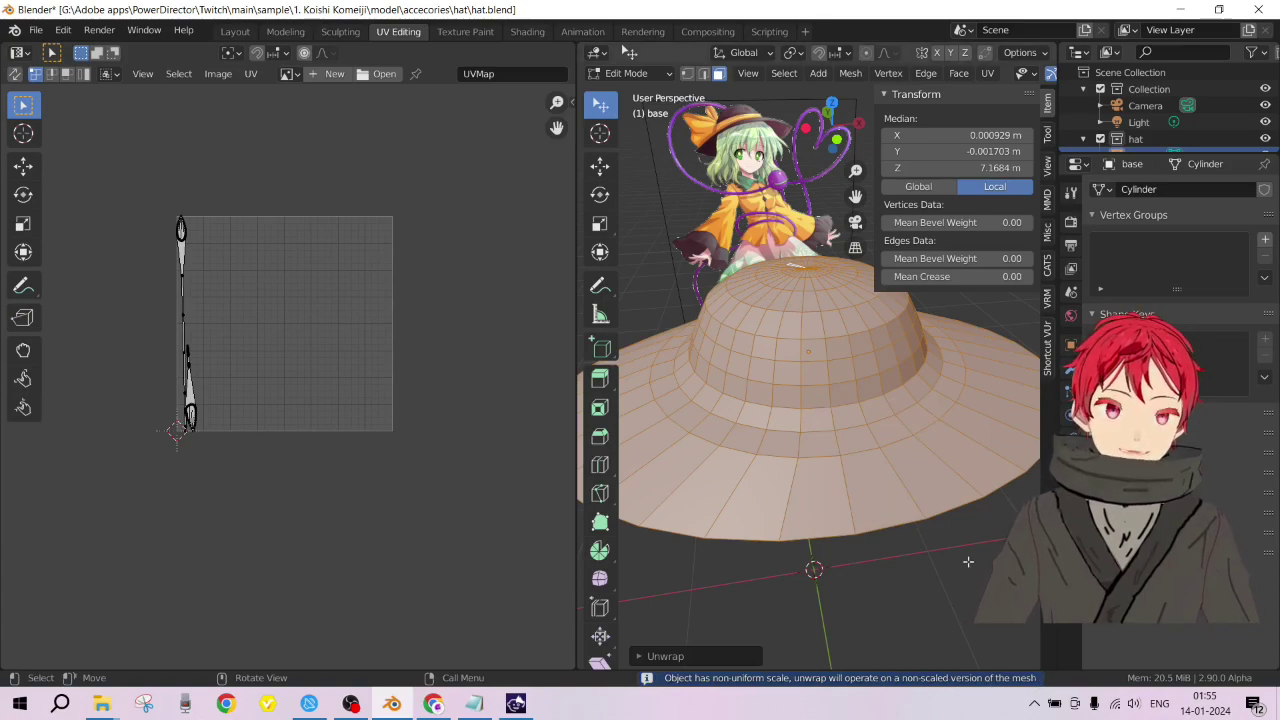
{"action": "key", "text": "ctrl+z"}
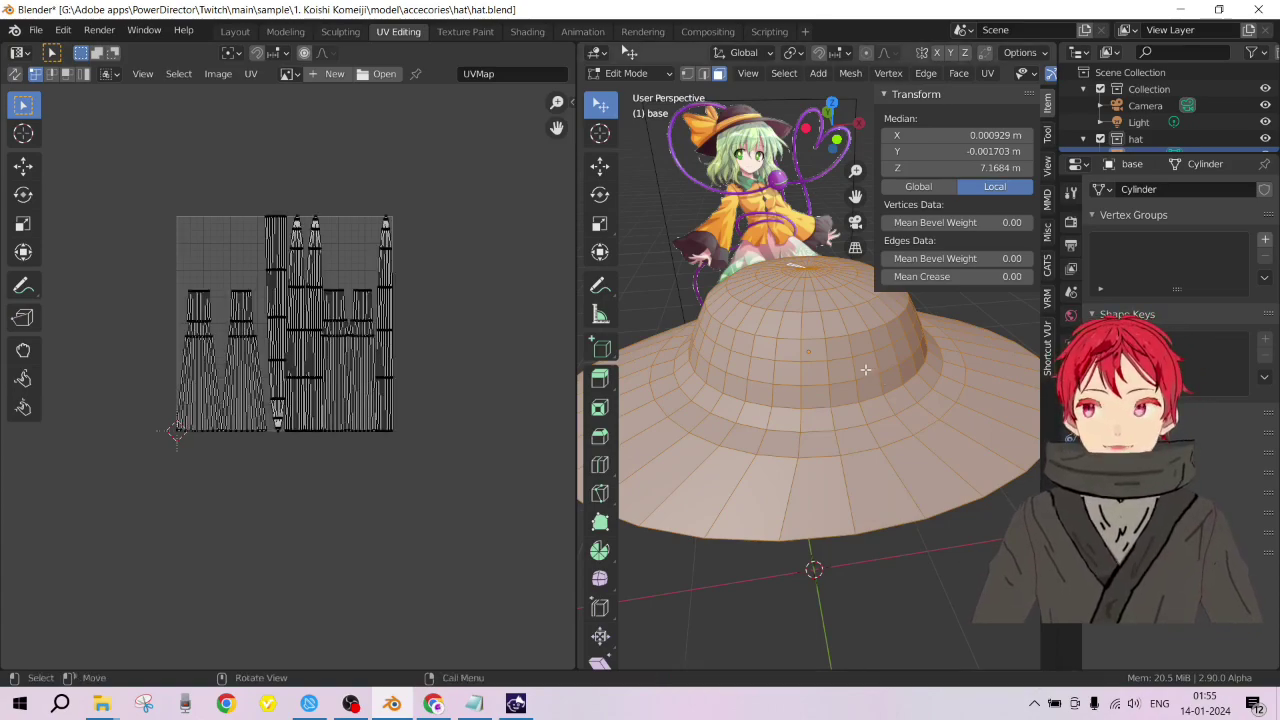
{"action": "scroll", "coordinate": [862, 372], "scroll_direction": "down", "scroll_amount": 5}
{"action": "scroll", "coordinate": [852, 396], "scroll_direction": "up", "scroll_amount": 5}
{"action": "scroll", "coordinate": [852, 399], "scroll_direction": "down", "scroll_amount": 3}
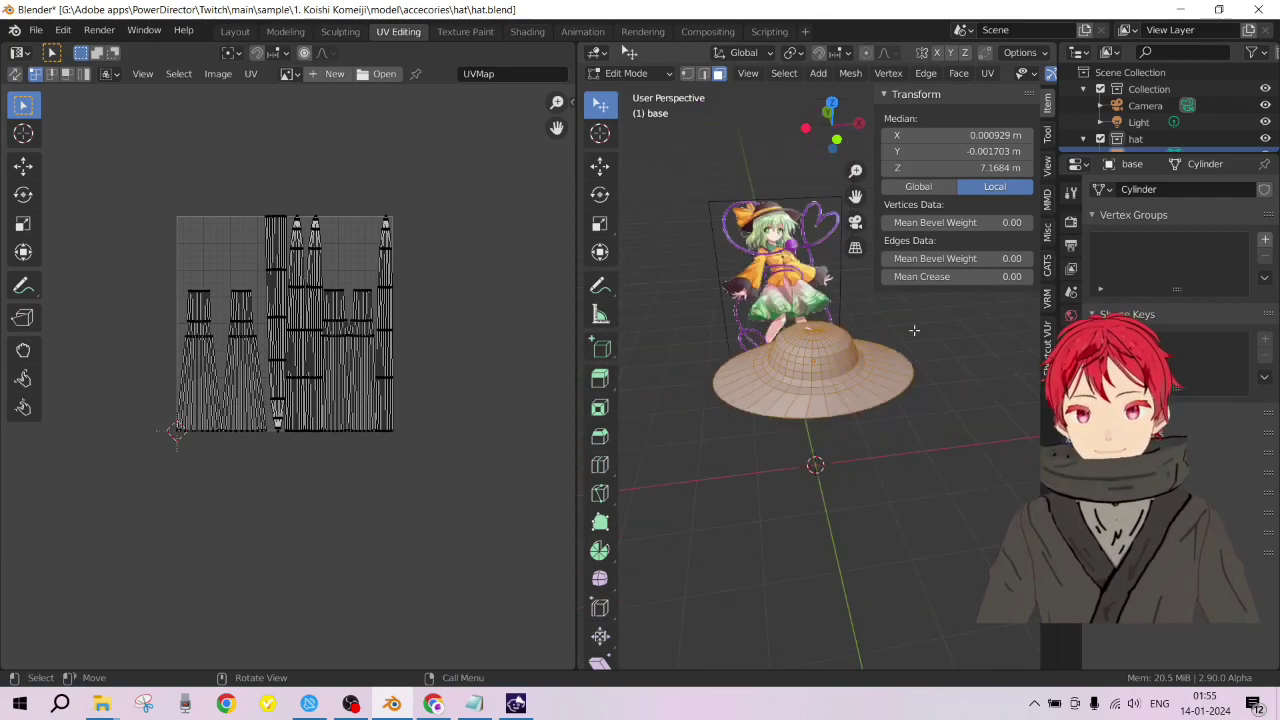
{"action": "scroll", "coordinate": [820, 370], "scroll_direction": "up", "scroll_amount": 2}
{"action": "scroll", "coordinate": [826, 358], "scroll_direction": "down", "scroll_amount": 5}
{"action": "middle_click_drag", "start_coordinate": [826, 358], "coordinate": [857, 343]}
{"action": "scroll", "coordinate": [857, 343], "scroll_direction": "up", "scroll_amount": 2}
{"action": "key", "text": "u"}
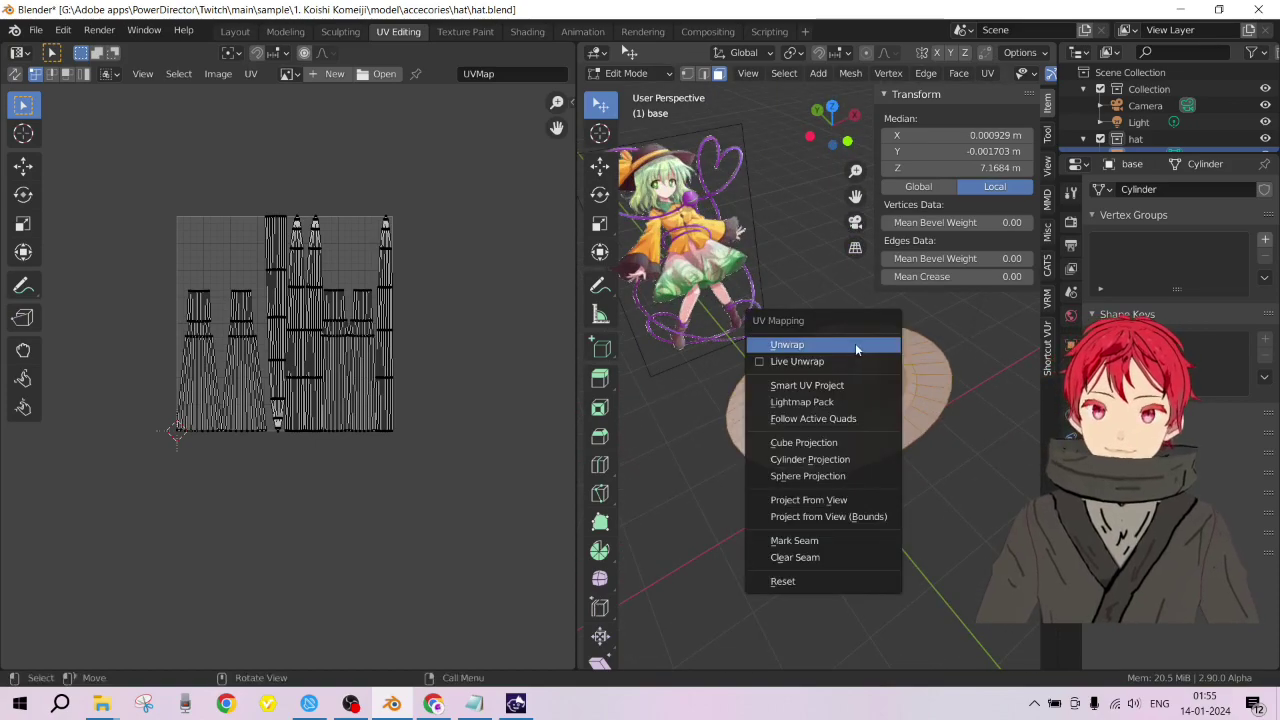
{"action": "left_click", "coordinate": [855, 343]}
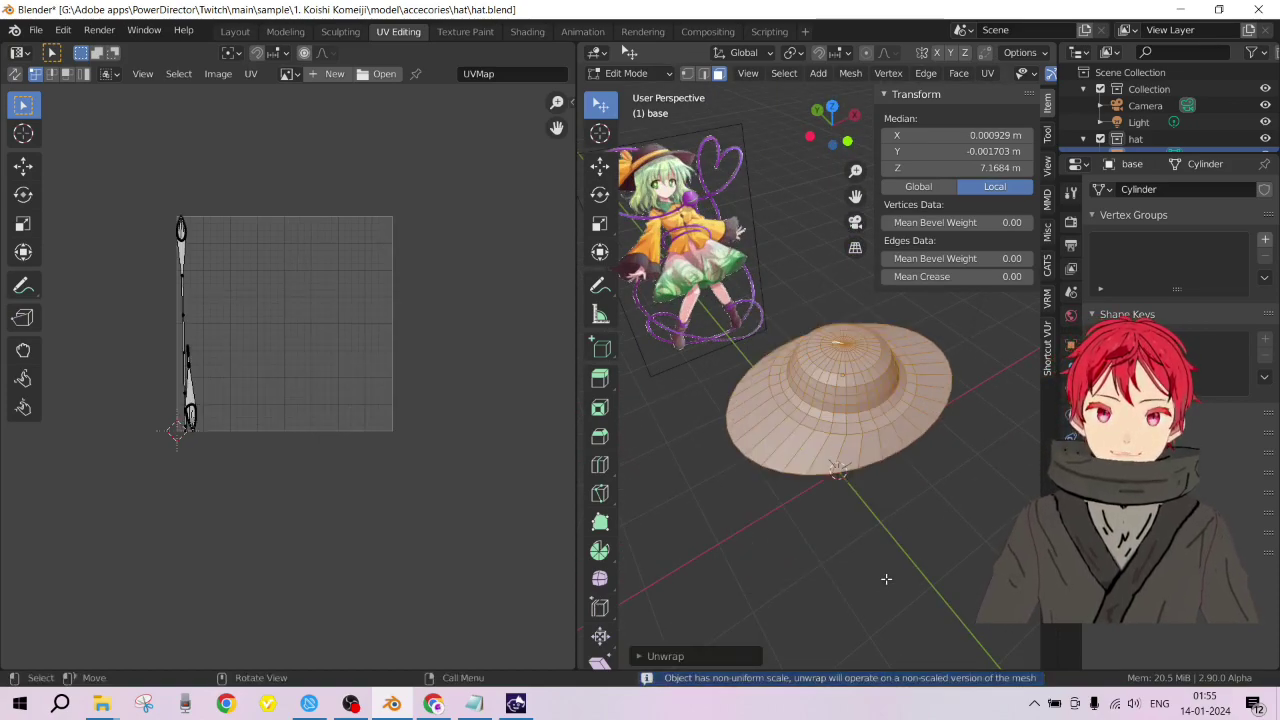
{"action": "key", "text": "ctrl"}
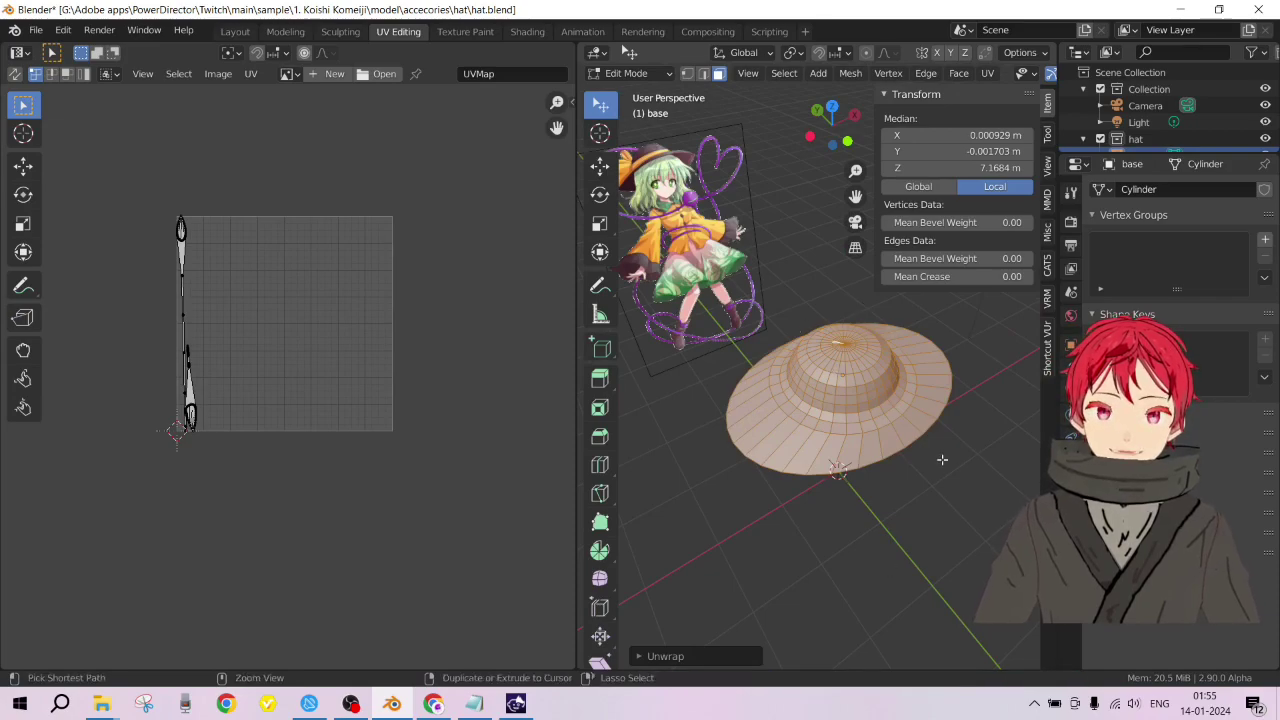
{"action": "key", "text": "ctrl+z"}
{"action": "middle_click_drag", "start_coordinate": [872, 409], "coordinate": [809, 398]}
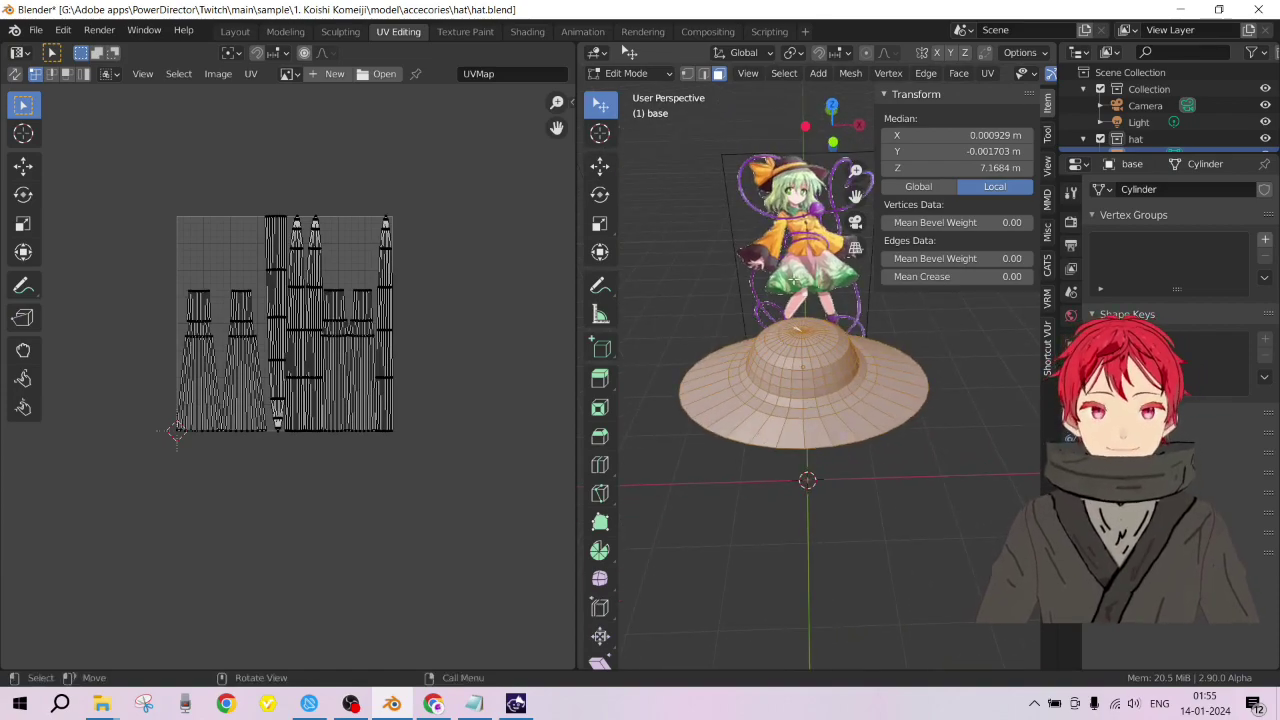
{"action": "middle_click_drag", "start_coordinate": [792, 296], "coordinate": [862, 365]}
{"action": "scroll", "coordinate": [866, 400], "scroll_direction": "up", "scroll_amount": 3}
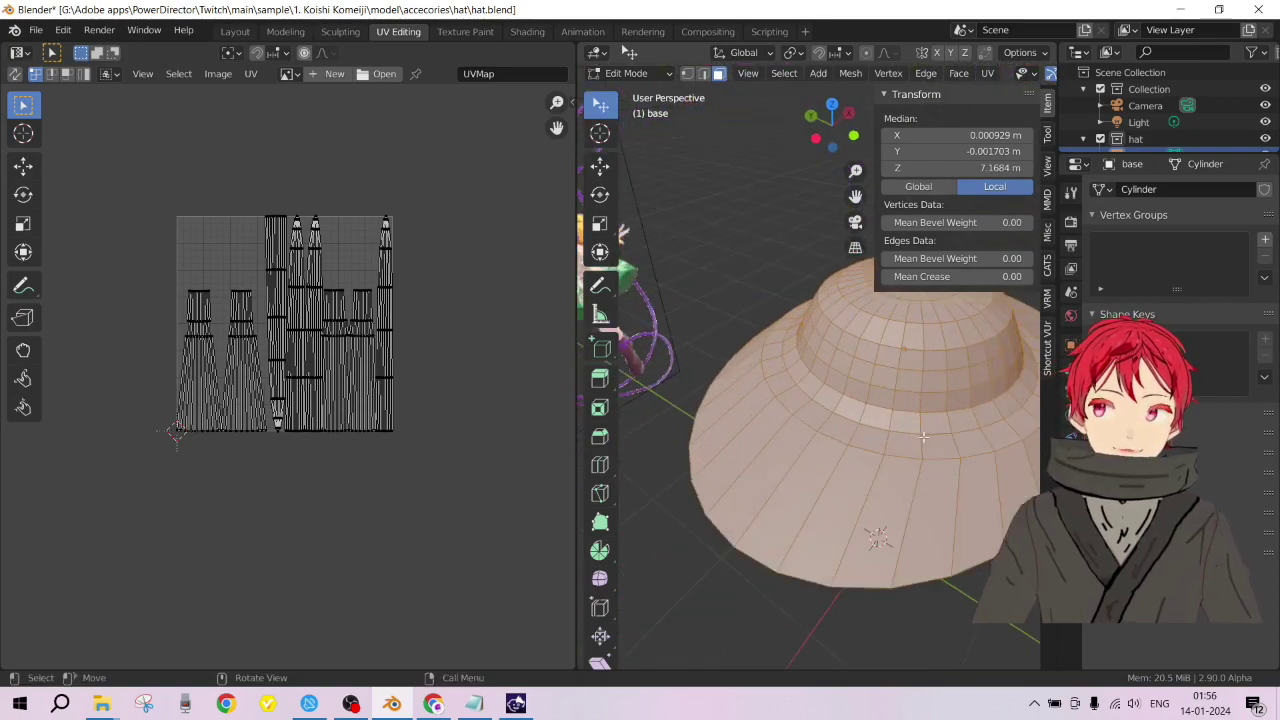
{"action": "scroll", "coordinate": [869, 422], "scroll_direction": "down", "scroll_amount": 3}
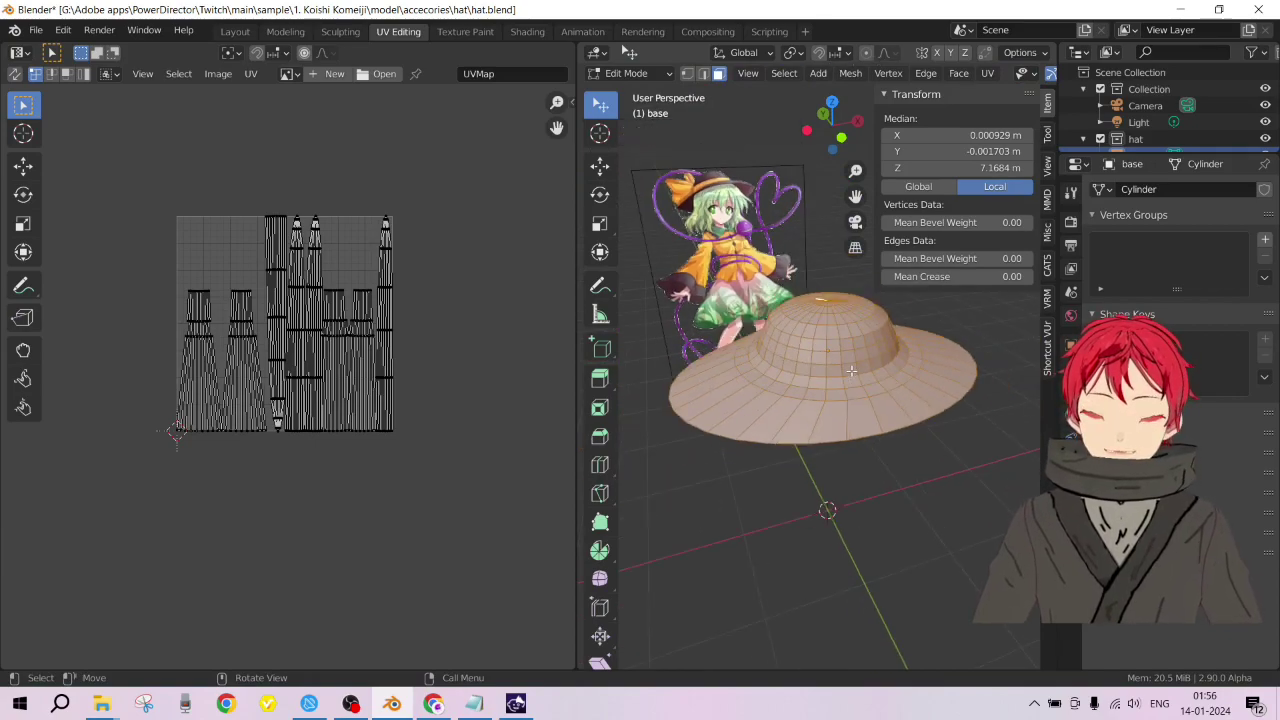
Step: Switch the hat to Object Mode and give it Shade Flat shading
{"action": "left_click", "coordinate": [642, 76]}
{"action": "left_click", "coordinate": [640, 89]}
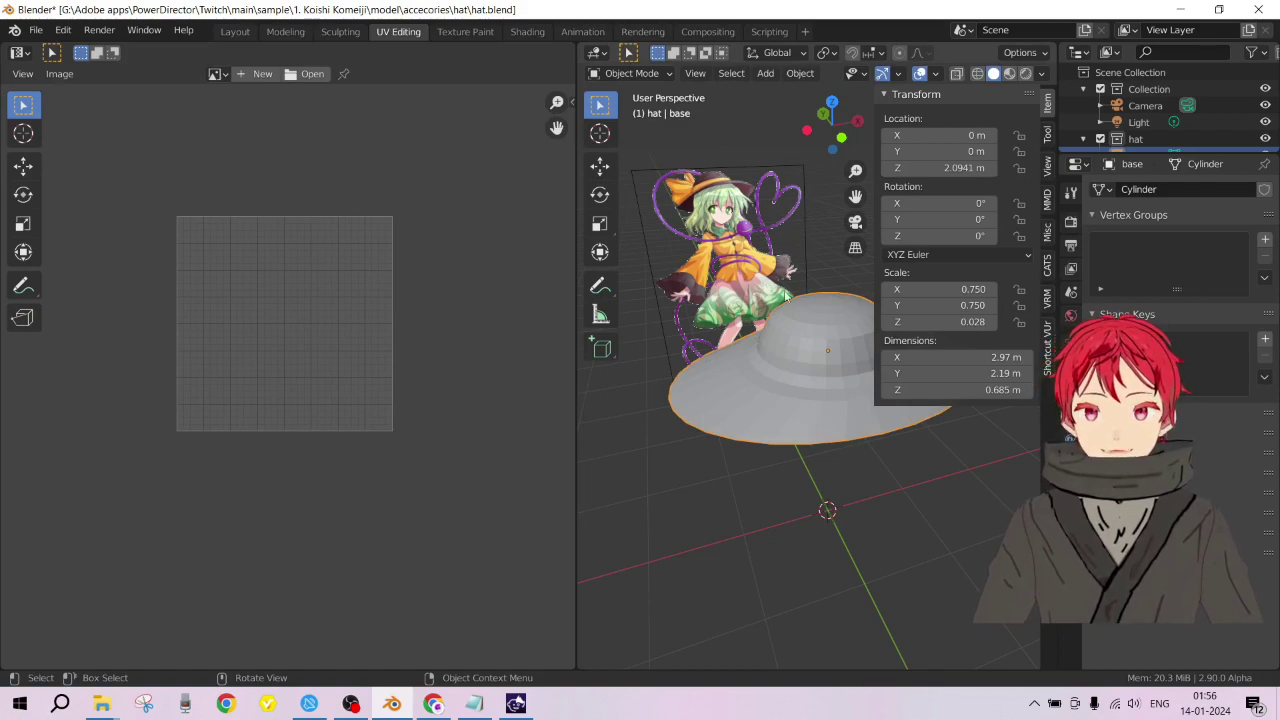
{"action": "scroll", "coordinate": [774, 384], "scroll_direction": "up", "scroll_amount": 3}
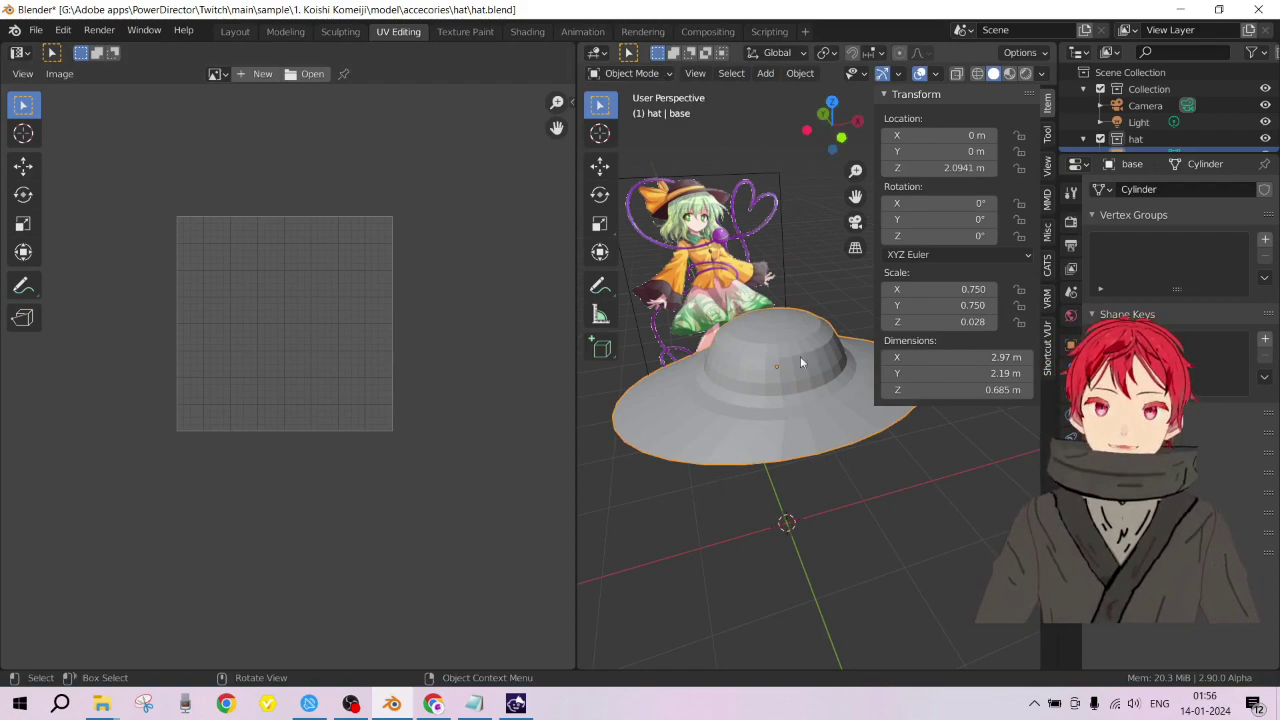
{"action": "left_click", "coordinate": [799, 73]}
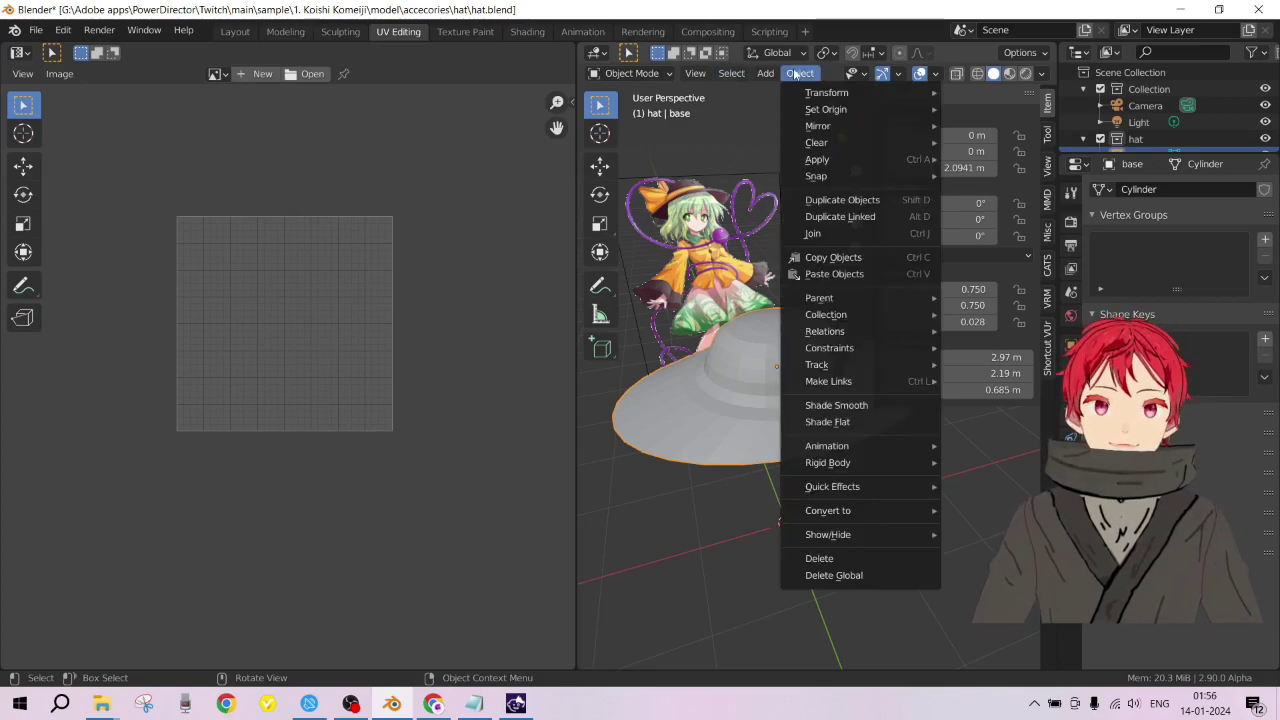
{"action": "left_click", "coordinate": [799, 73]}
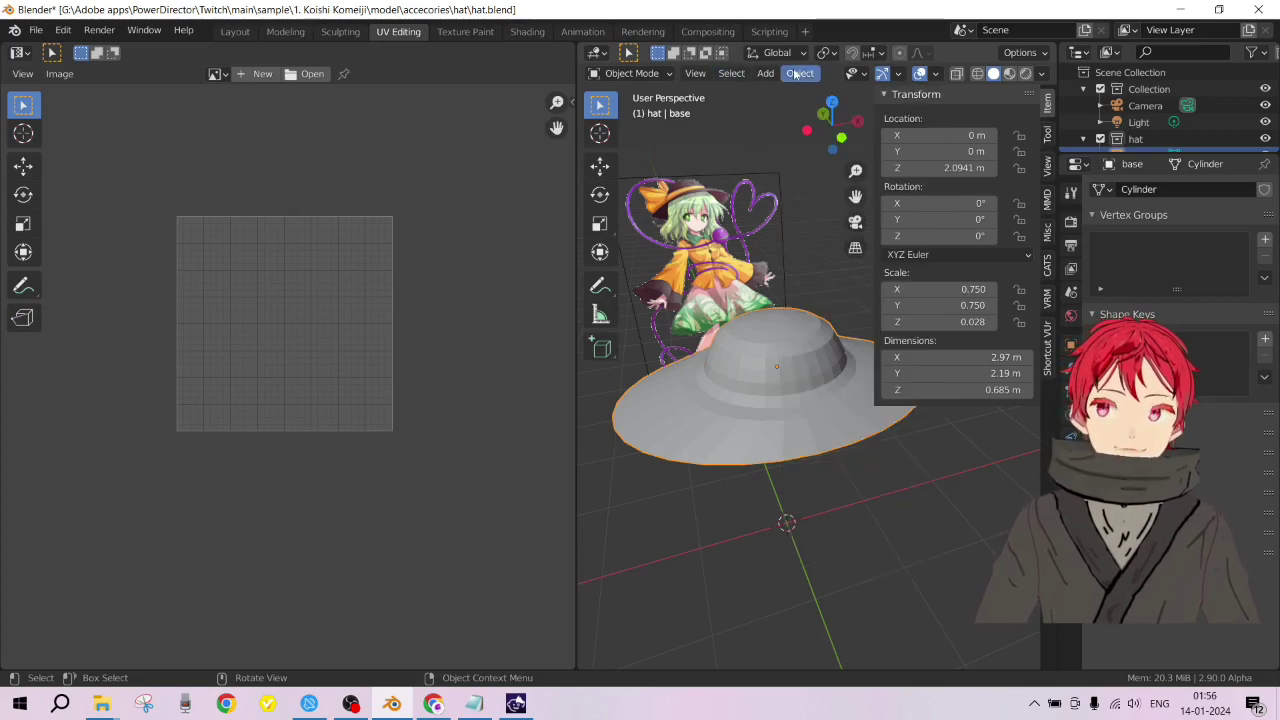
{"action": "right_click", "coordinate": [792, 356]}
{"action": "left_click", "coordinate": [829, 376]}
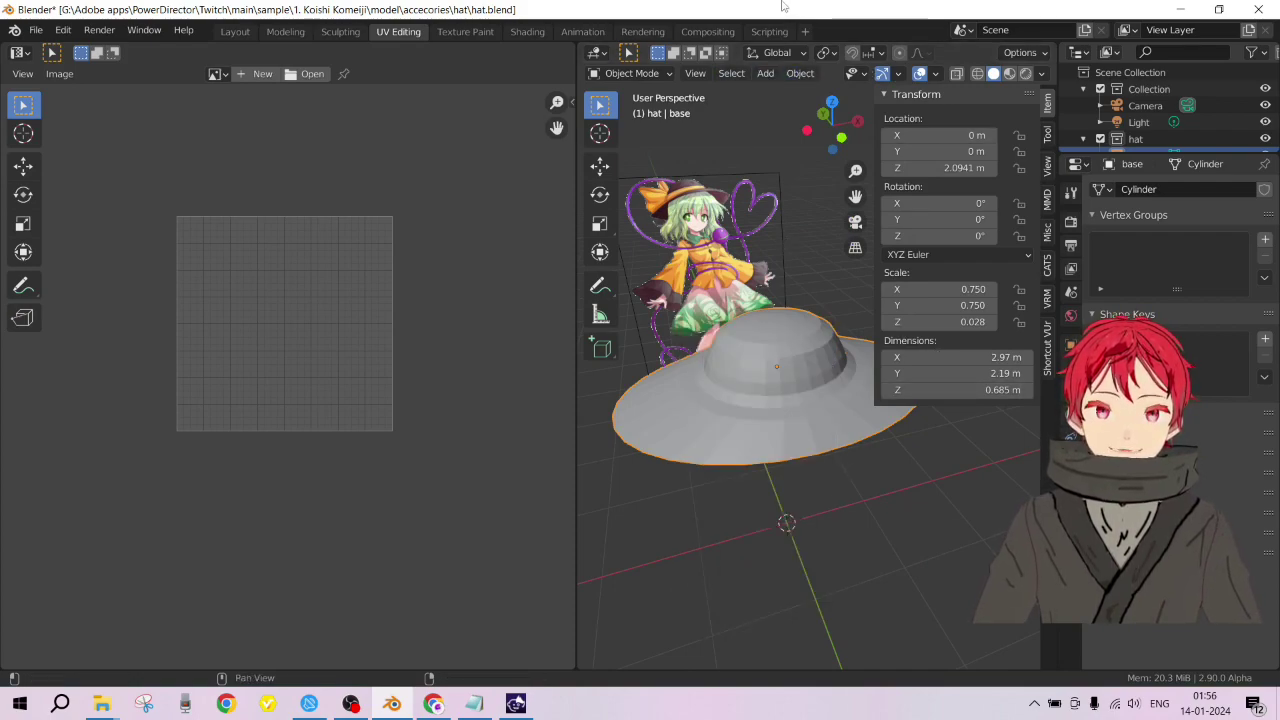
Step: Apply the hat's scale via Object > Apply > Scale, then reselect it and enter Edit Mode
{"action": "left_click", "coordinate": [799, 74]}
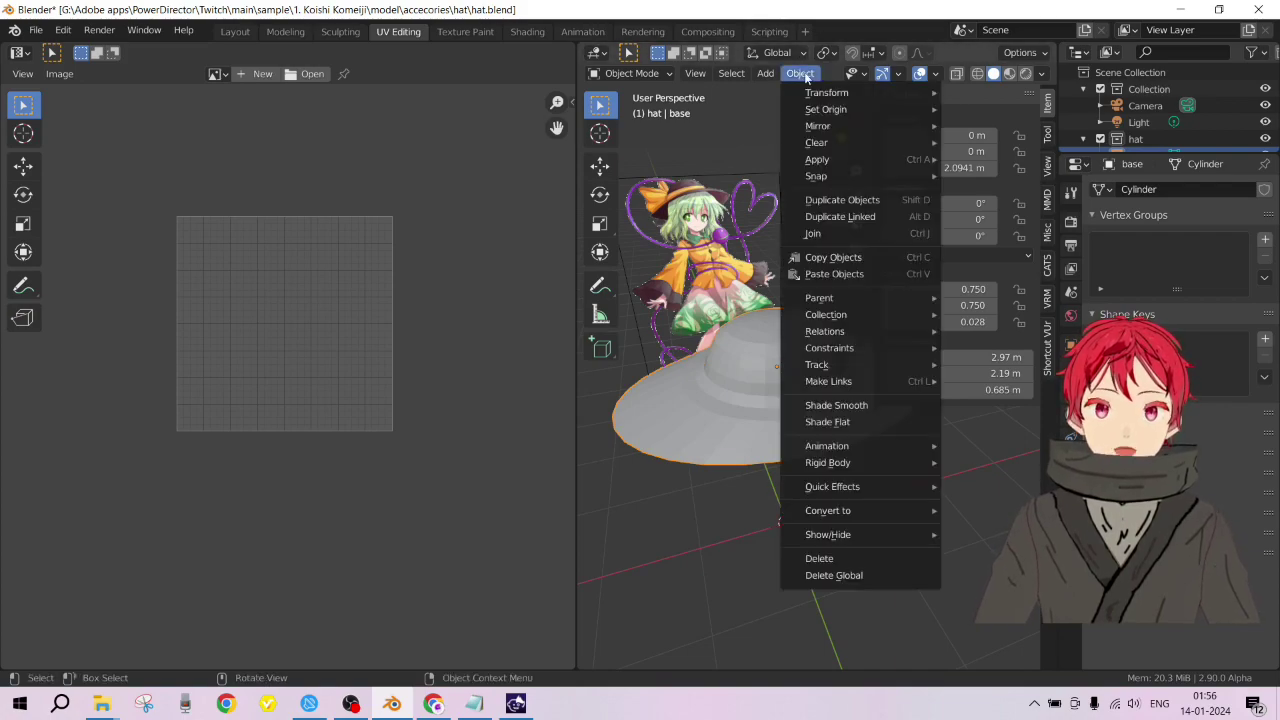
{"action": "mouse_move", "coordinate": [814, 161]}
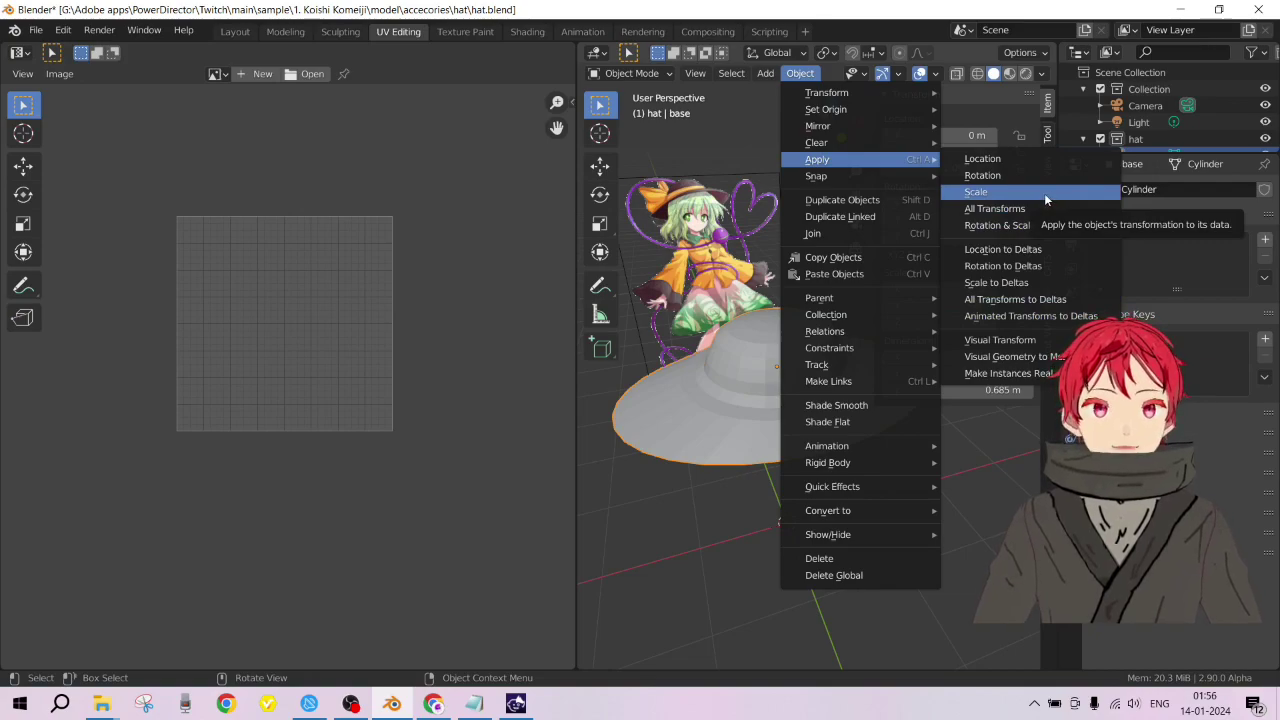
{"action": "left_click", "coordinate": [974, 192]}
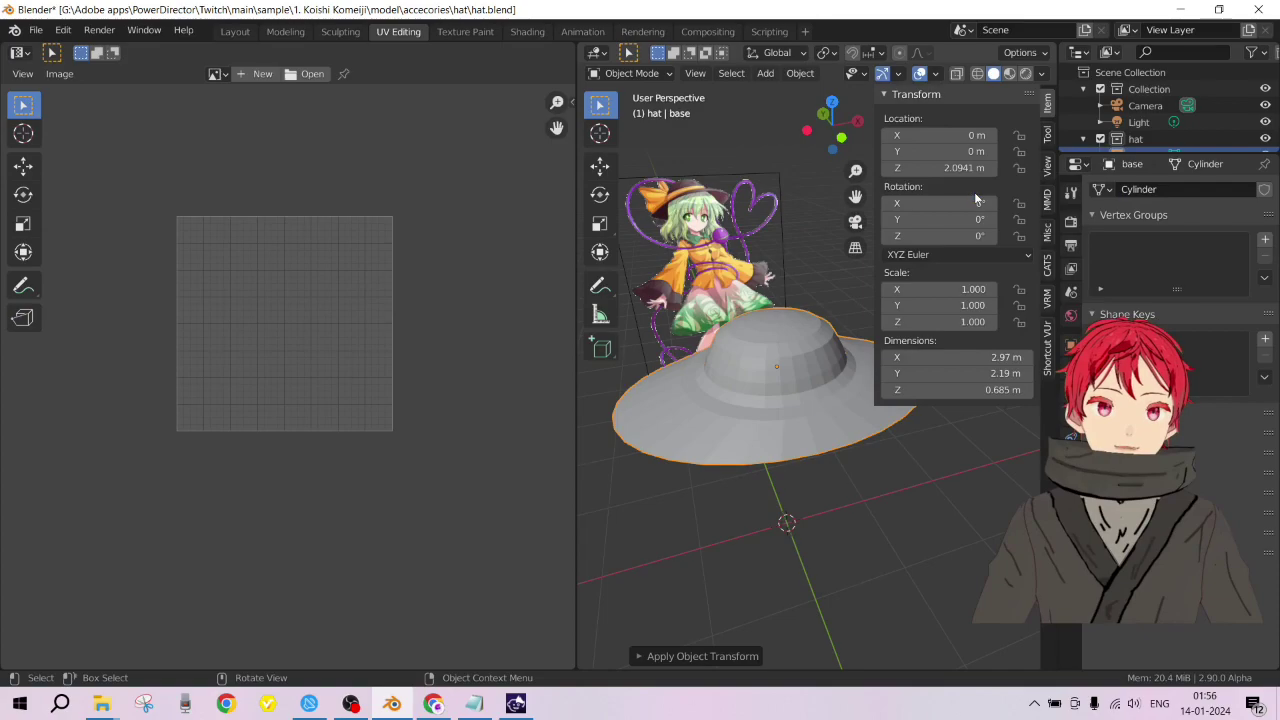
{"action": "left_click", "coordinate": [638, 657]}
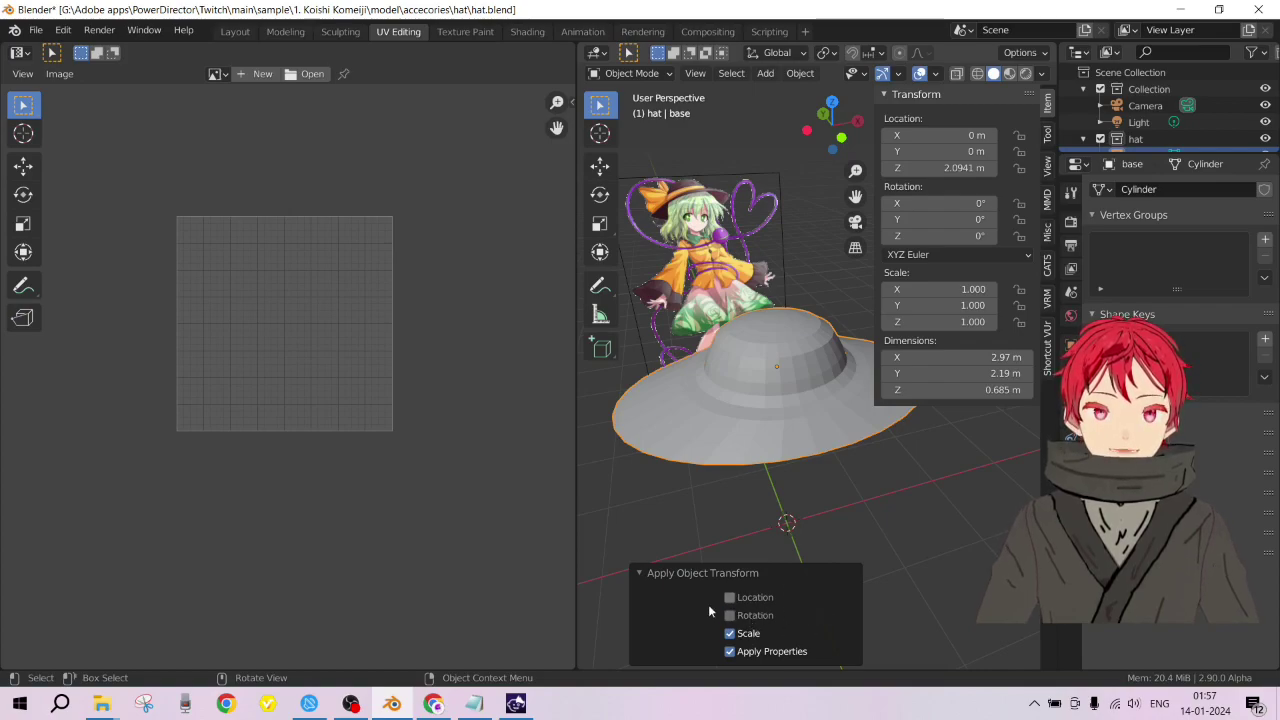
{"action": "left_click", "coordinate": [768, 500]}
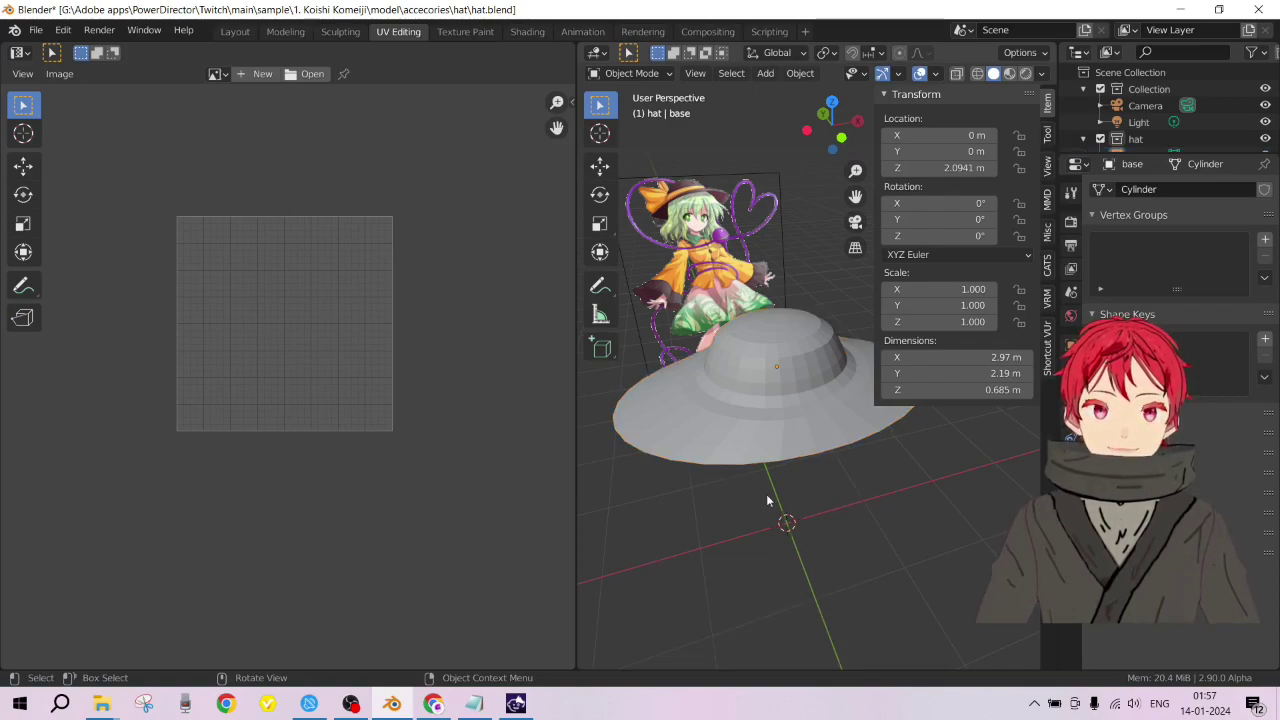
{"action": "left_click", "coordinate": [783, 404]}
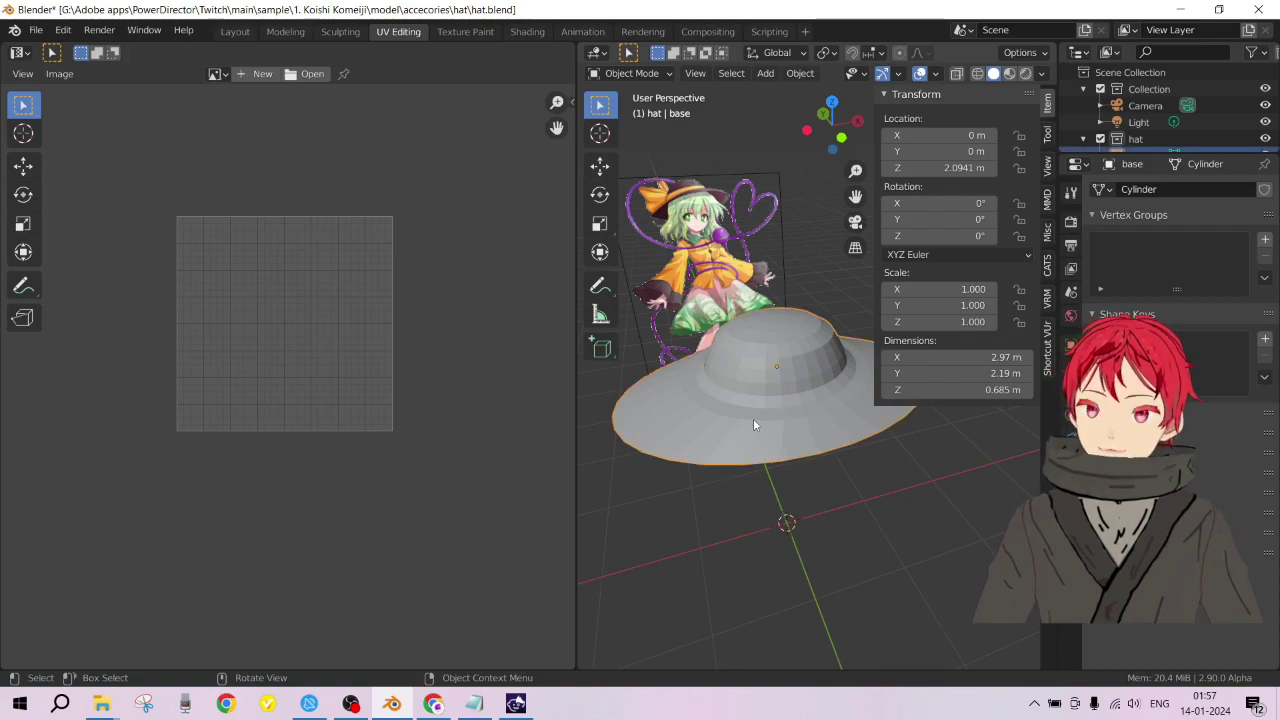
{"action": "key", "text": "Tab"}
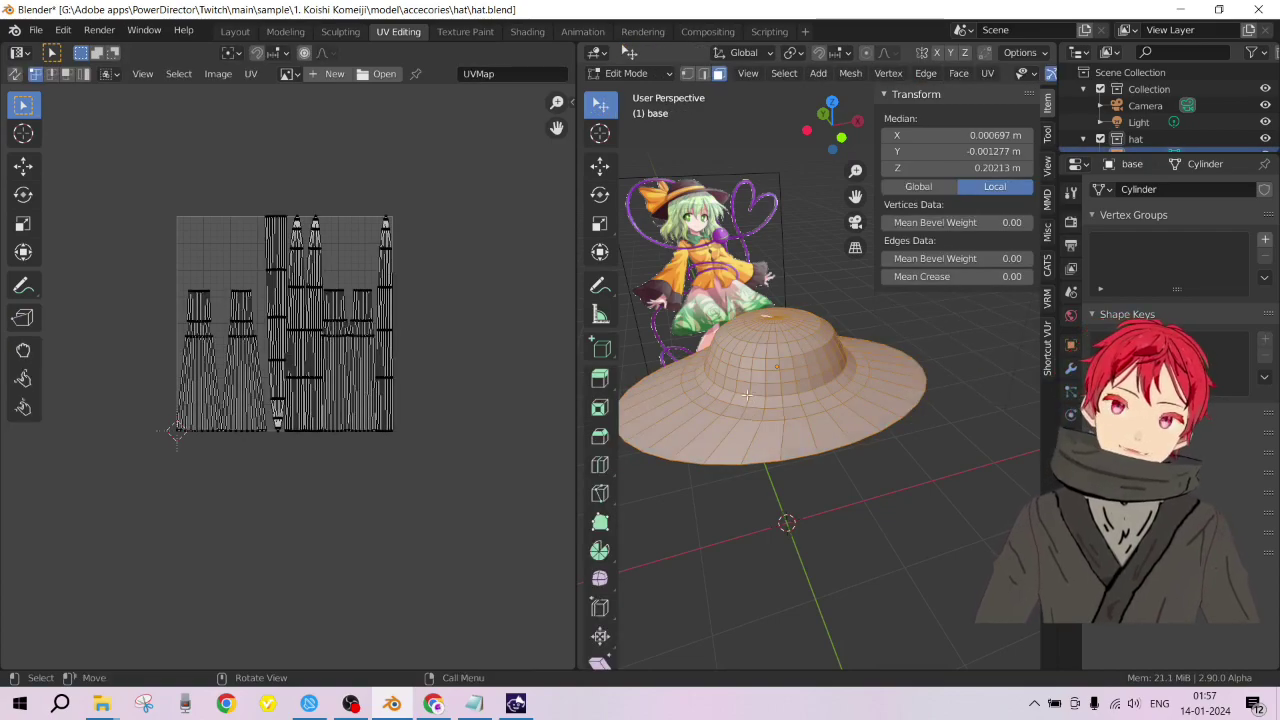
Step: Unwrap the hat into a brim ring and crown disc, centre the UV view, and reselect all
{"action": "key", "text": "u"}
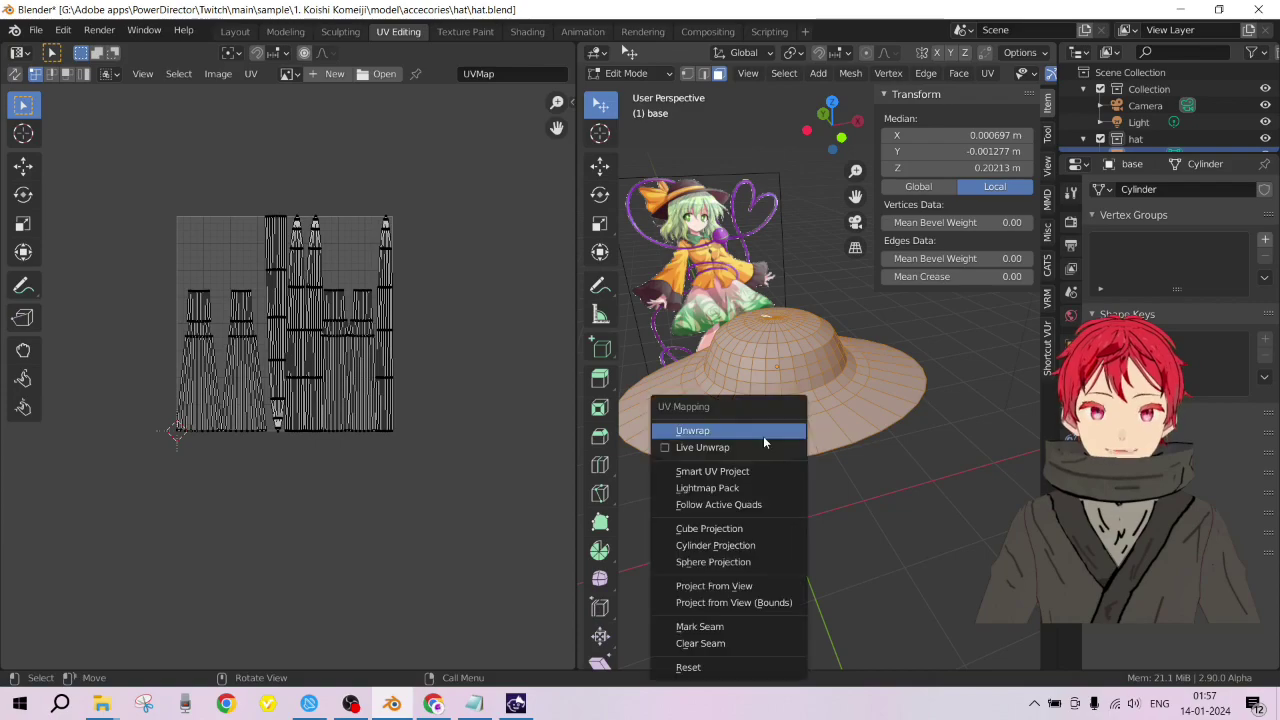
{"action": "left_click", "coordinate": [763, 436]}
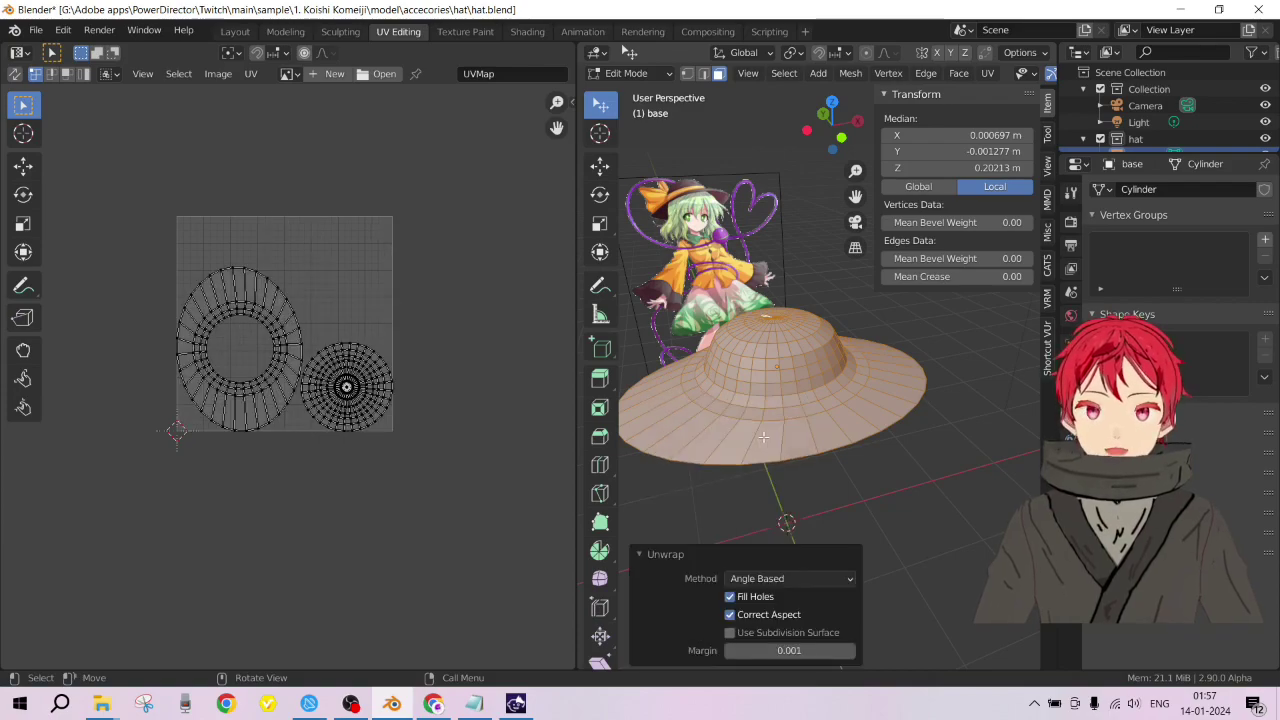
{"action": "scroll", "coordinate": [268, 249], "scroll_direction": "up", "scroll_amount": 3}
{"action": "middle_click_drag", "start_coordinate": [320, 313], "coordinate": [305, 404]}
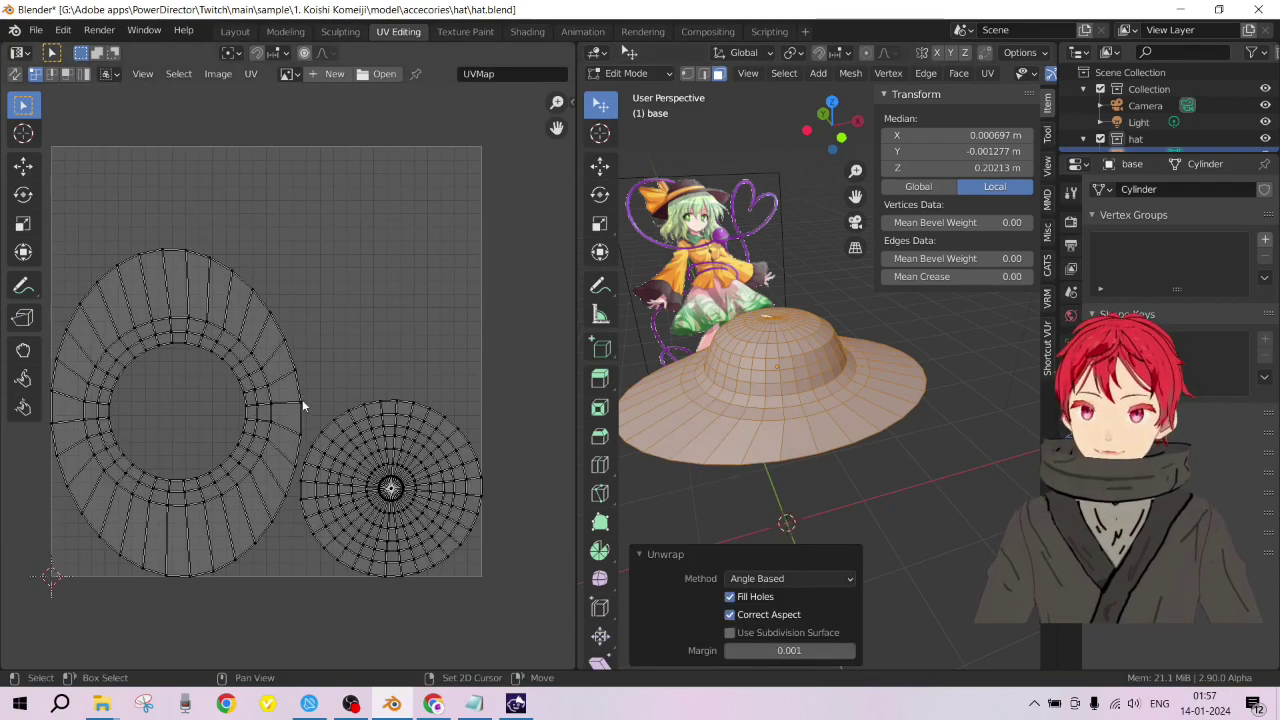
{"action": "middle_click_drag", "start_coordinate": [800, 390], "coordinate": [808, 428]}
{"action": "scroll", "coordinate": [862, 420], "scroll_direction": "up", "scroll_amount": 5}
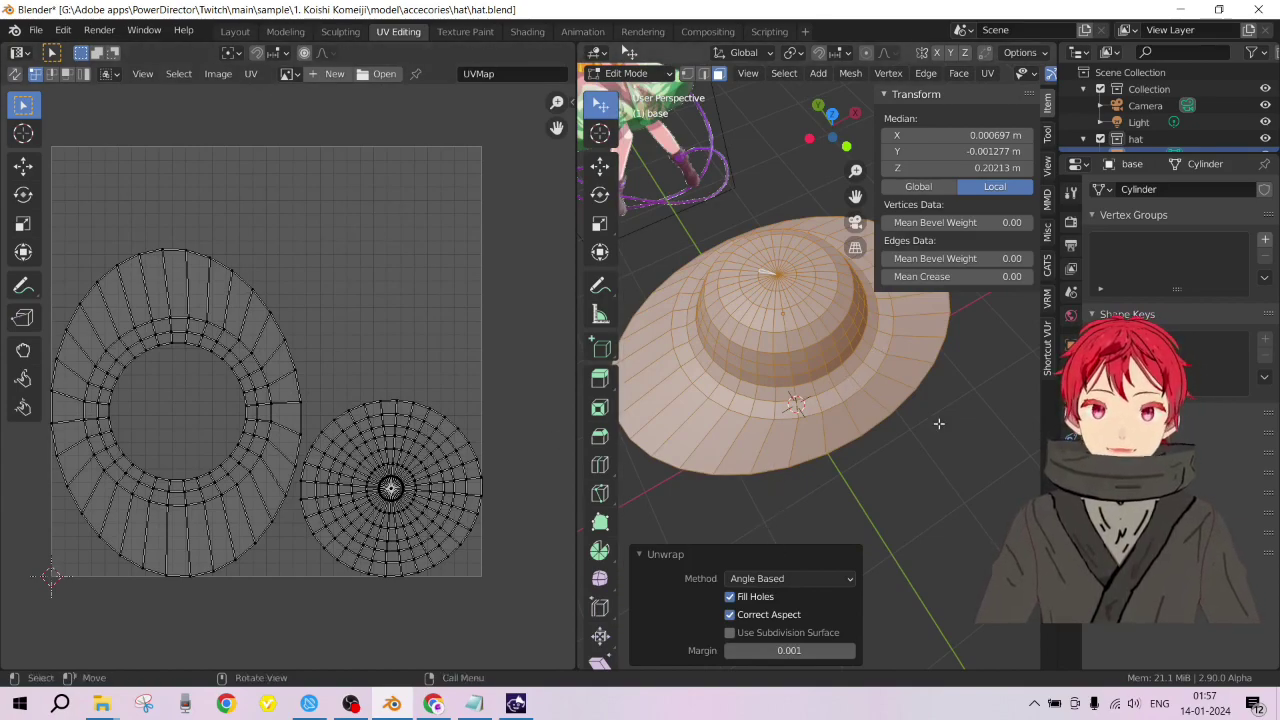
{"action": "left_click", "coordinate": [983, 419]}
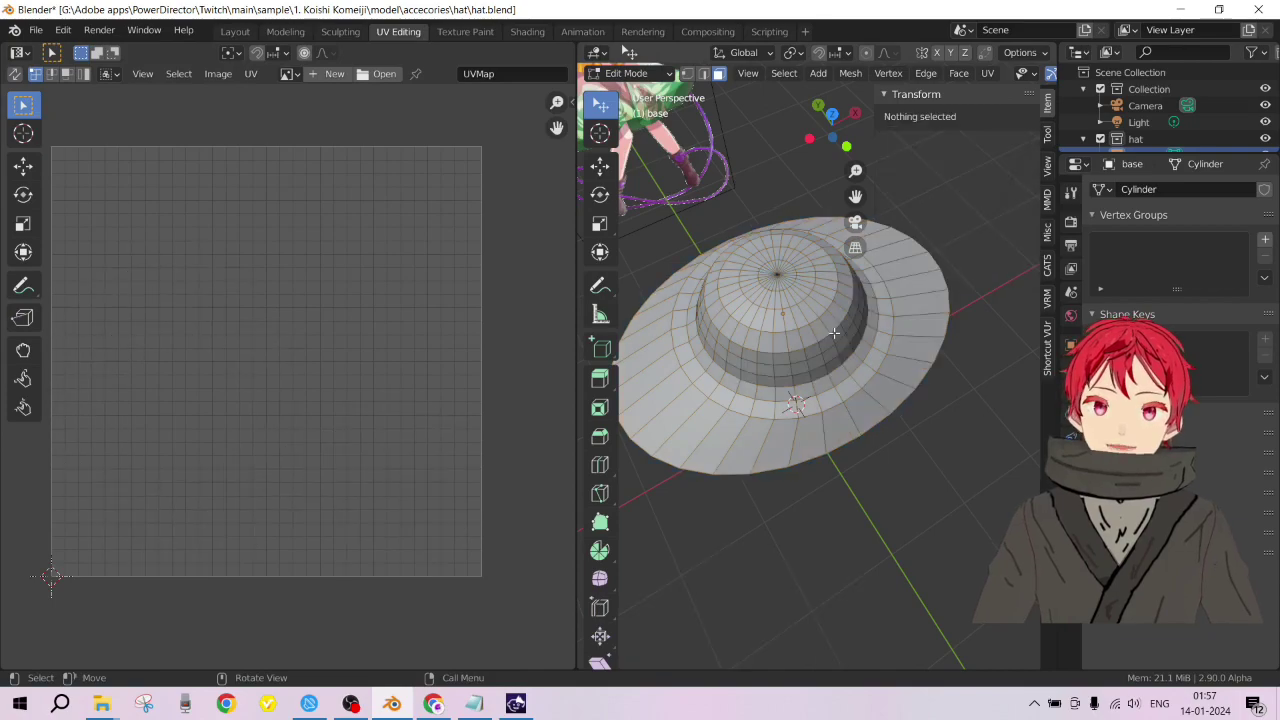
{"action": "key", "text": "a"}
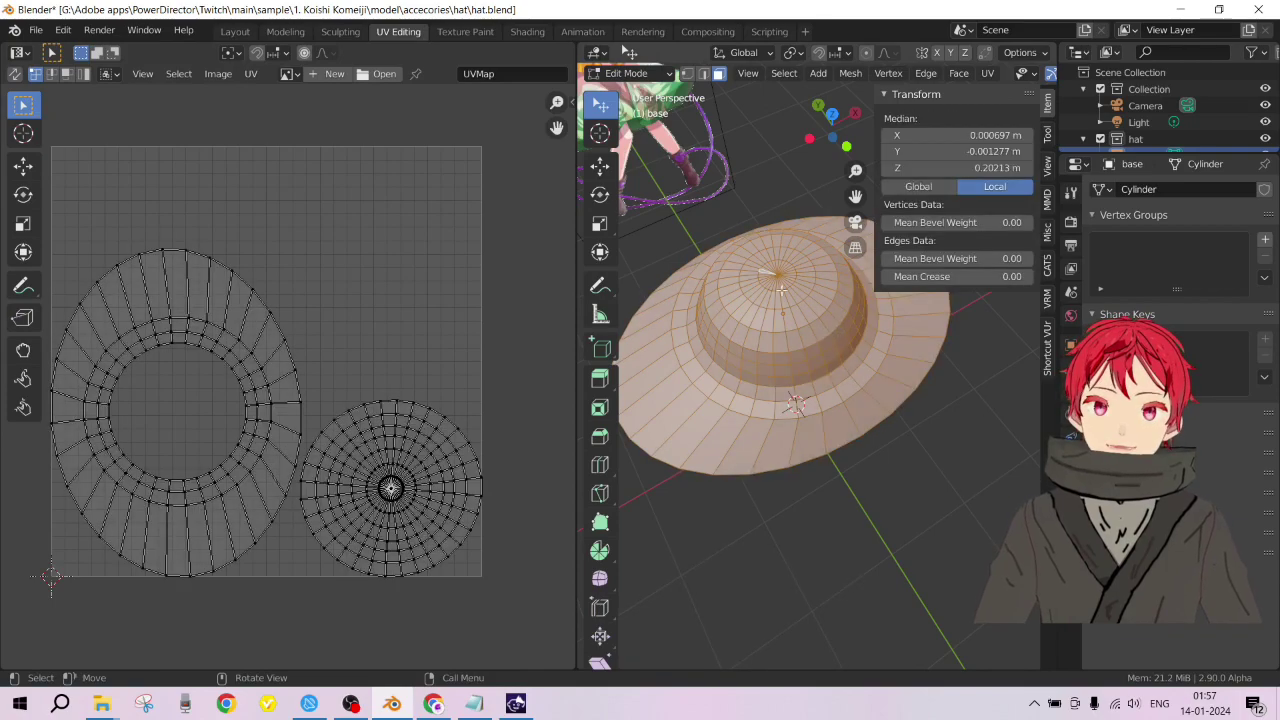
{"action": "left_click", "coordinate": [465, 31]}
Step: Add a Base Color paint texture slot to the hat and undo a dark test stroke
{"action": "middle_click_drag", "start_coordinate": [718, 371], "coordinate": [790, 450]}
{"action": "left_click", "coordinate": [1265, 274]}
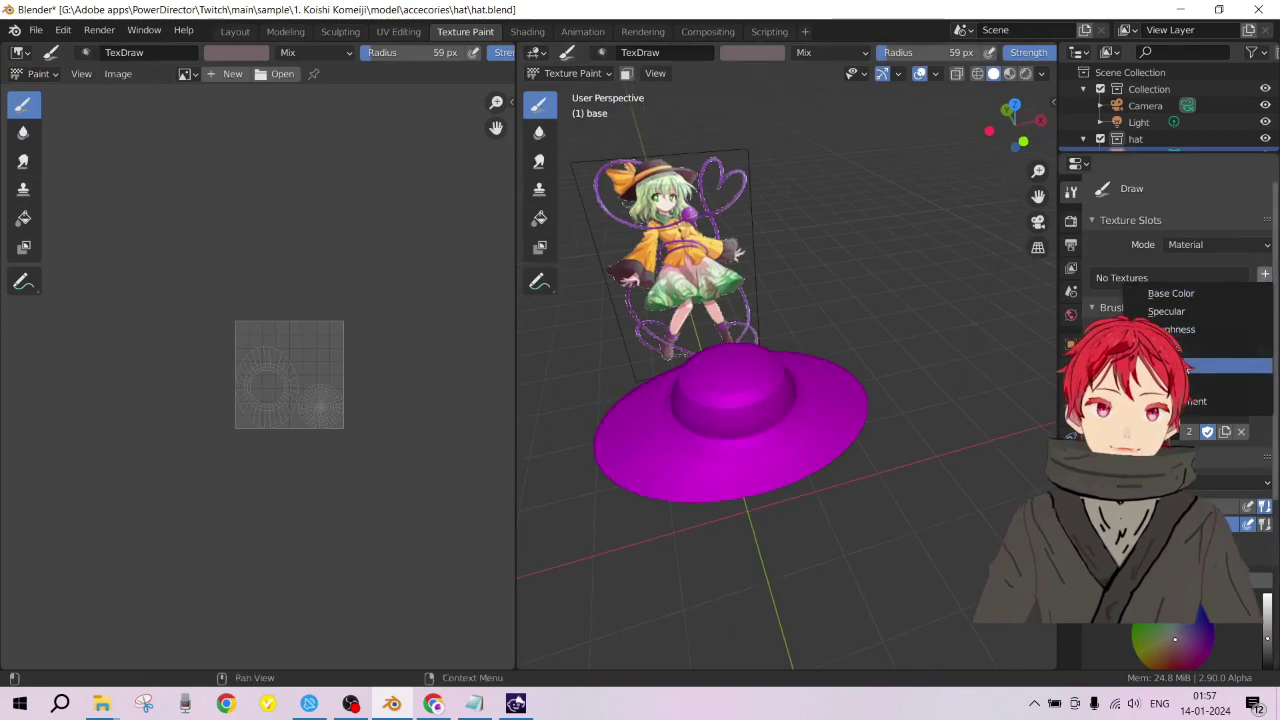
{"action": "left_click", "coordinate": [1170, 293]}
{"action": "left_click", "coordinate": [1035, 465]}
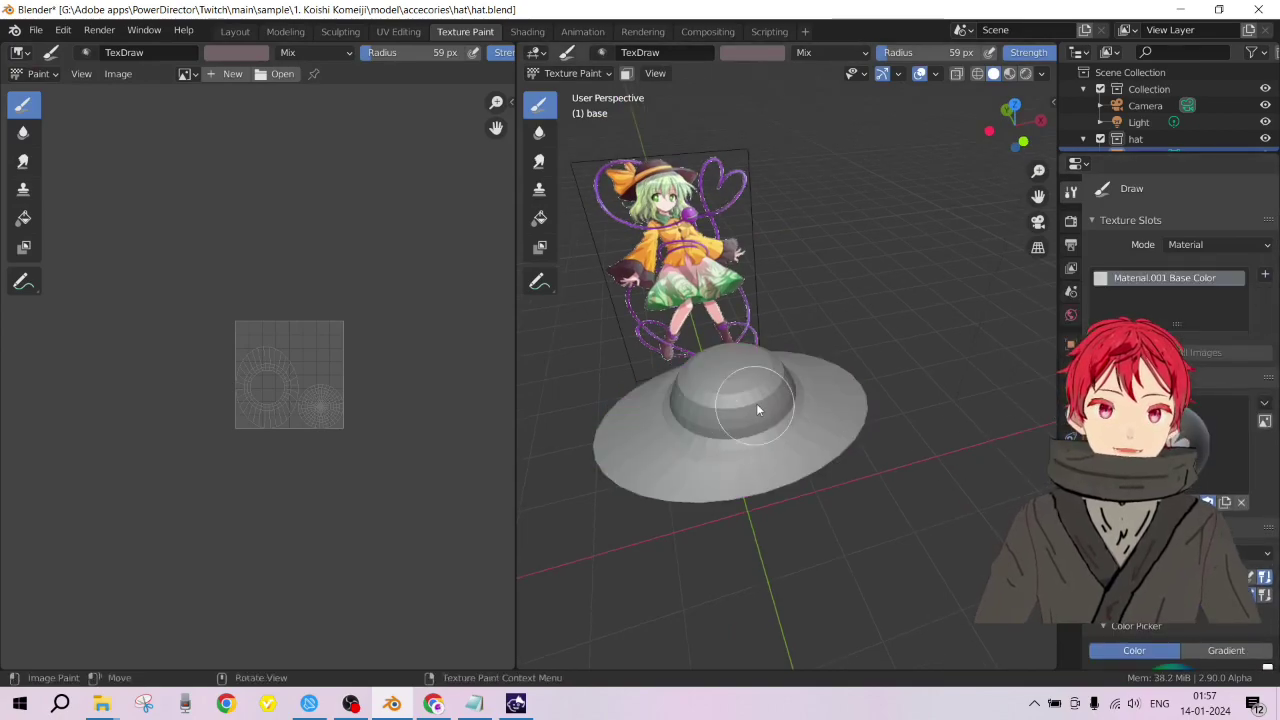
{"action": "mouse_move", "coordinate": [756, 403]}
{"action": "left_mouse_down"}
{"action": "mouse_move", "coordinate": [699, 487]}
{"action": "mouse_move", "coordinate": [787, 407]}
{"action": "mouse_move", "coordinate": [803, 448]}
{"action": "left_mouse_up"}
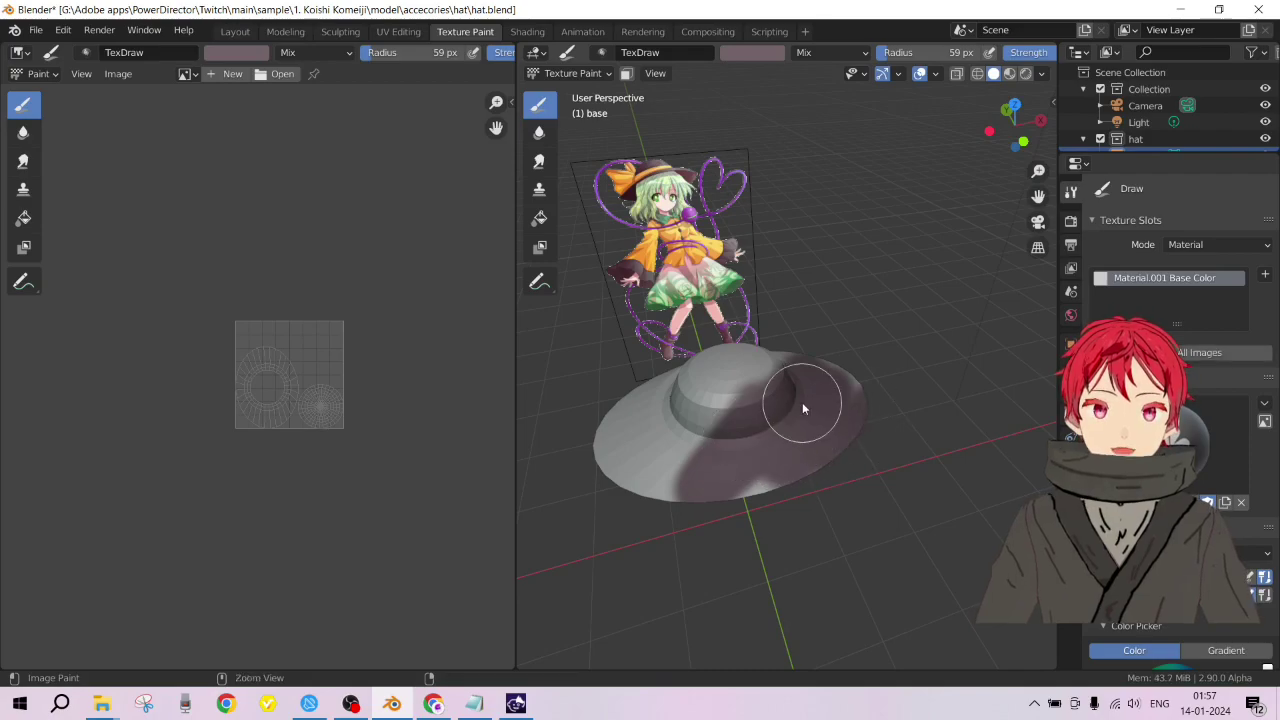
{"action": "key", "text": "ctrl+z"}
Step: Check the new Material.001 Base Color image in the UV Editing workspace
{"action": "left_click", "coordinate": [398, 31]}
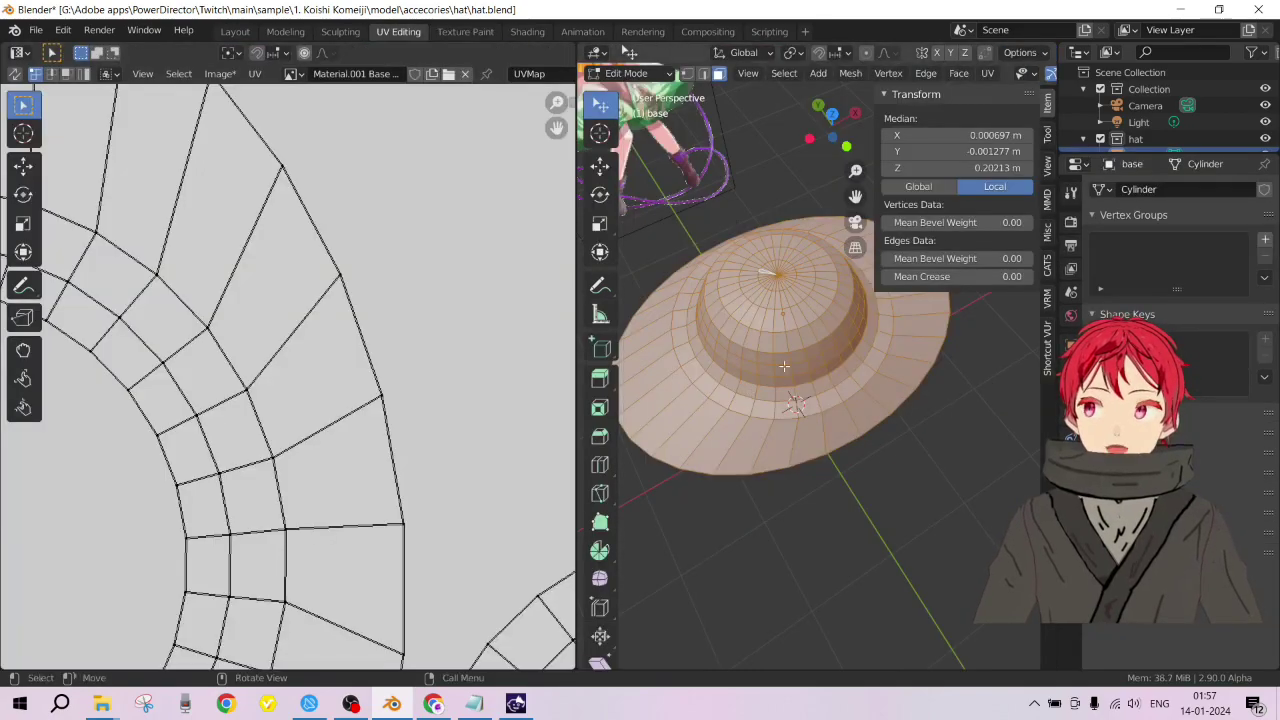
{"action": "scroll", "coordinate": [780, 380], "scroll_direction": "down", "scroll_amount": 3}
{"action": "scroll", "coordinate": [780, 380], "scroll_direction": "up", "scroll_amount": 2}
{"action": "scroll", "coordinate": [547, 348], "scroll_direction": "down", "scroll_amount": 5}
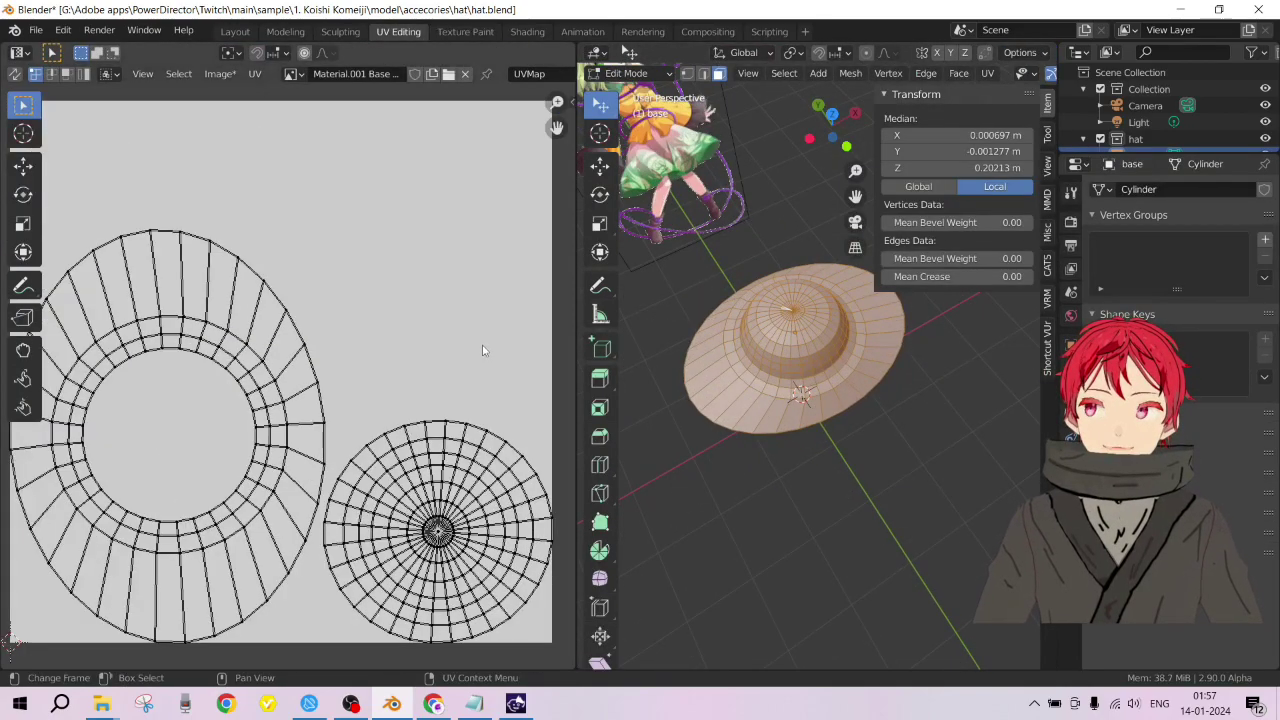
Step: Back in Texture Paint, test a purple stroke across brim and crown, then undo it
{"action": "left_click", "coordinate": [465, 31]}
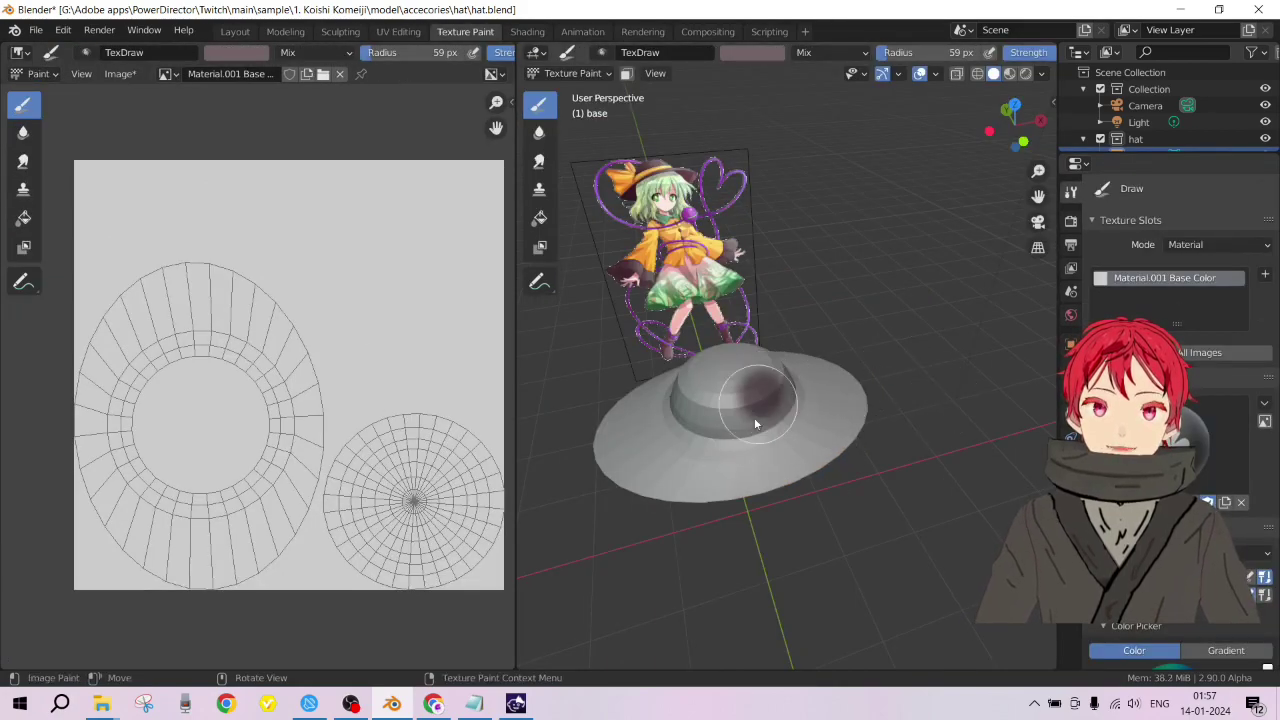
{"action": "mouse_move", "coordinate": [758, 414]}
{"action": "left_mouse_down"}
{"action": "mouse_move", "coordinate": [792, 395]}
{"action": "mouse_move", "coordinate": [797, 429]}
{"action": "left_mouse_up"}
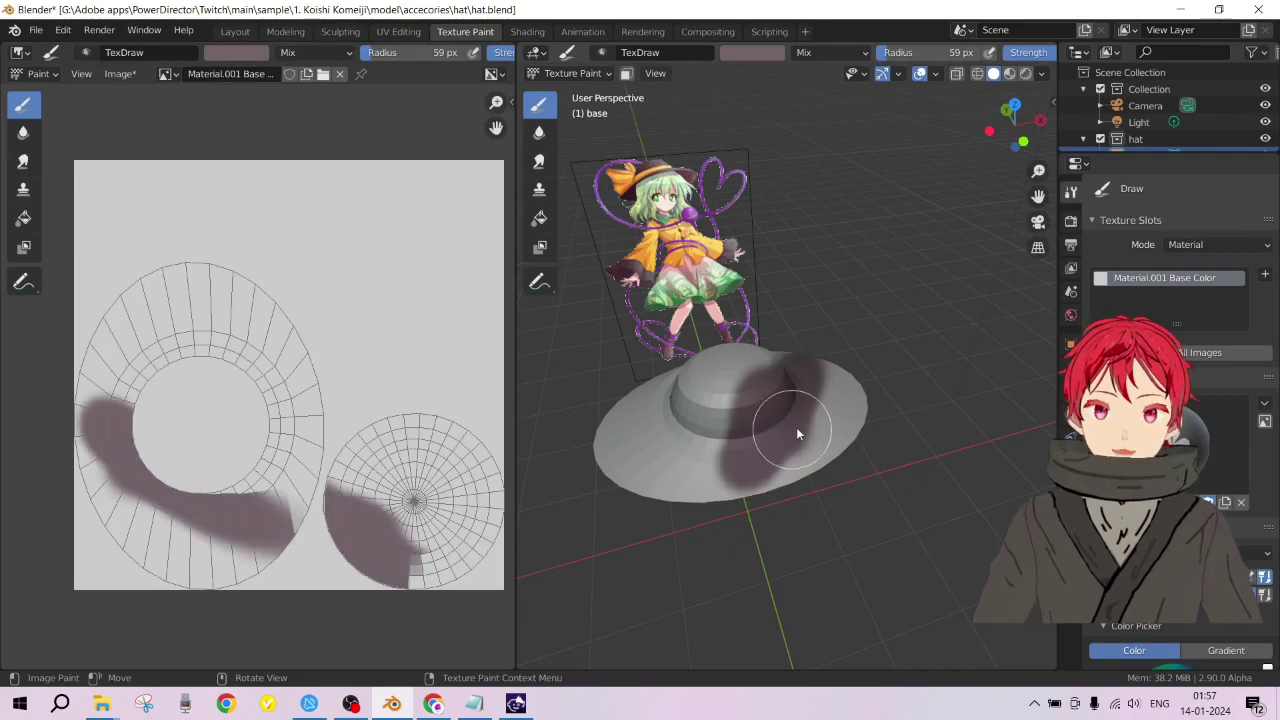
{"action": "key", "text": "ctrl+z"}
{"action": "mouse_move", "coordinate": [789, 466]}
{"action": "middle_mouse_down"}
{"action": "mouse_move", "coordinate": [748, 430]}
{"action": "mouse_move", "coordinate": [848, 320]}
{"action": "mouse_move", "coordinate": [897, 341]}
{"action": "mouse_move", "coordinate": [781, 372]}
{"action": "mouse_move", "coordinate": [751, 343]}
{"action": "middle_mouse_up"}
{"action": "scroll", "coordinate": [748, 430], "scroll_direction": "up", "scroll_amount": 3}
{"action": "scroll", "coordinate": [781, 372], "scroll_direction": "down", "scroll_amount": 5}
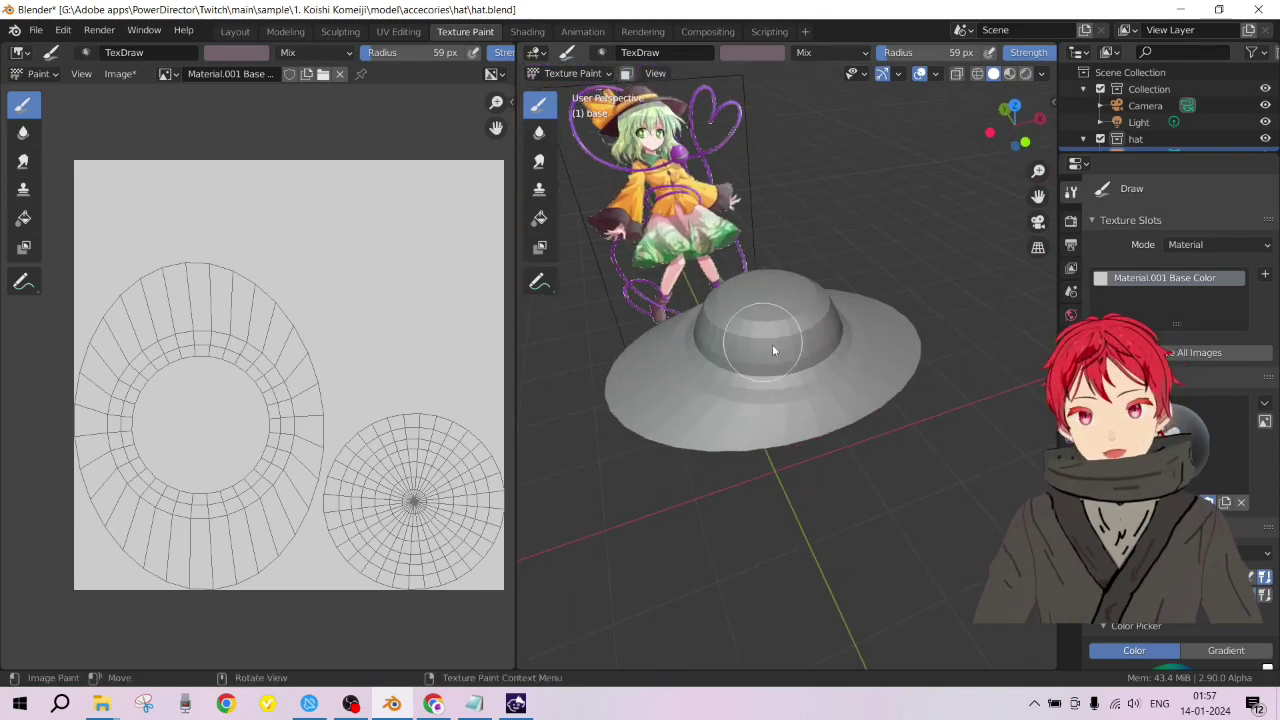
Step: Return to UV Editing, orbit to look down on the hat, and select a brim face
{"action": "left_click", "coordinate": [397, 31]}
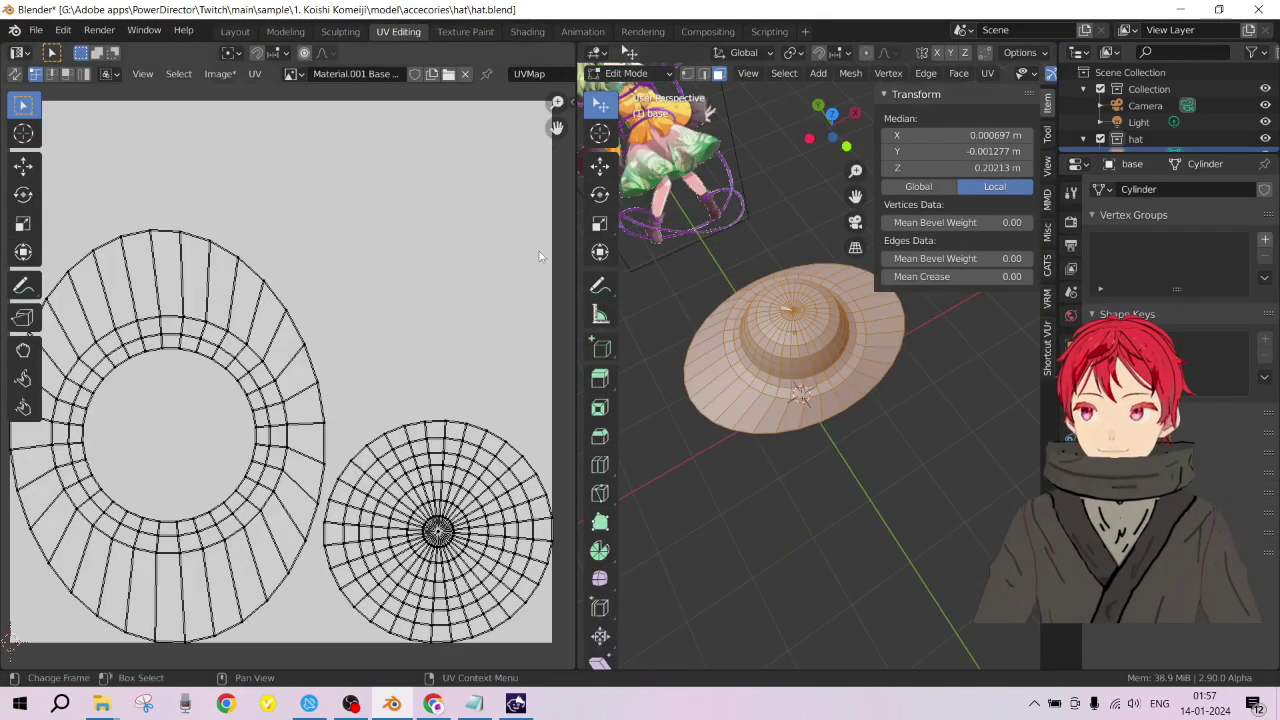
{"action": "scroll", "coordinate": [801, 353], "scroll_direction": "up", "scroll_amount": 4}
{"action": "scroll", "coordinate": [794, 423], "scroll_direction": "up", "scroll_amount": 2}
{"action": "middle_click_drag", "start_coordinate": [794, 423], "coordinate": [849, 431]}
{"action": "scroll", "coordinate": [849, 431], "scroll_direction": "down", "scroll_amount": 1}
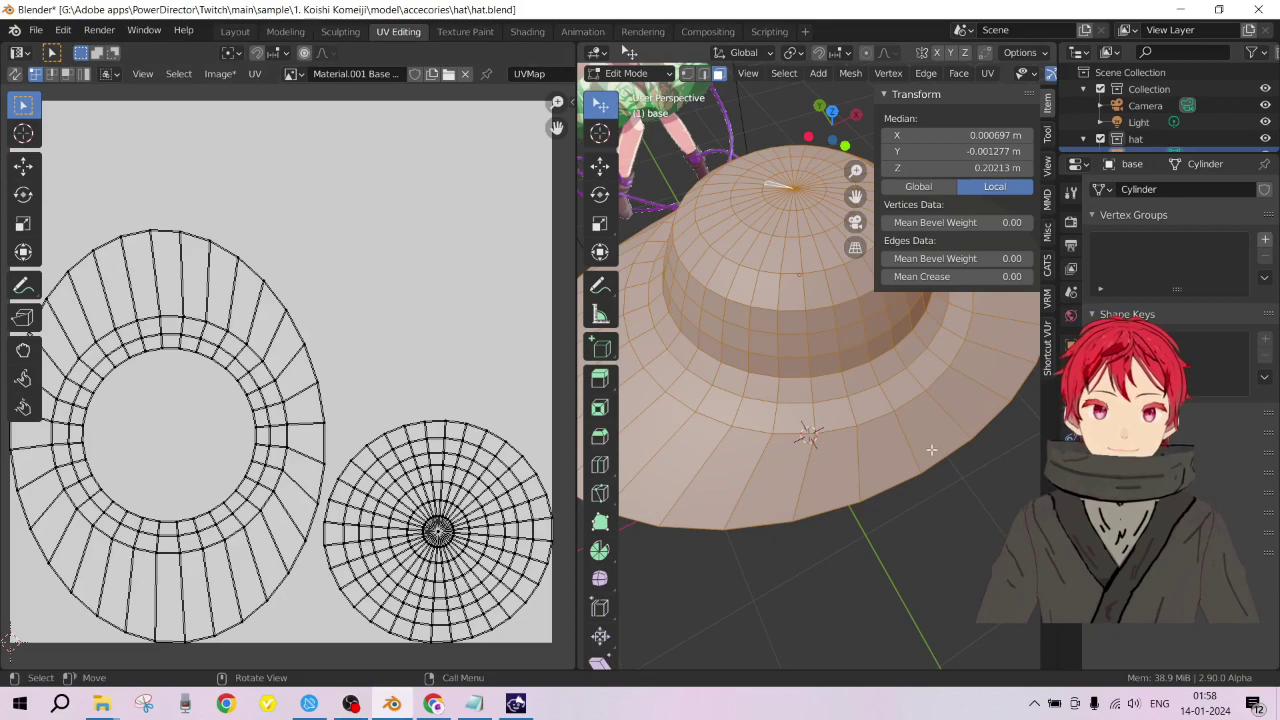
{"action": "middle_click_drag", "start_coordinate": [815, 383], "coordinate": [801, 366]}
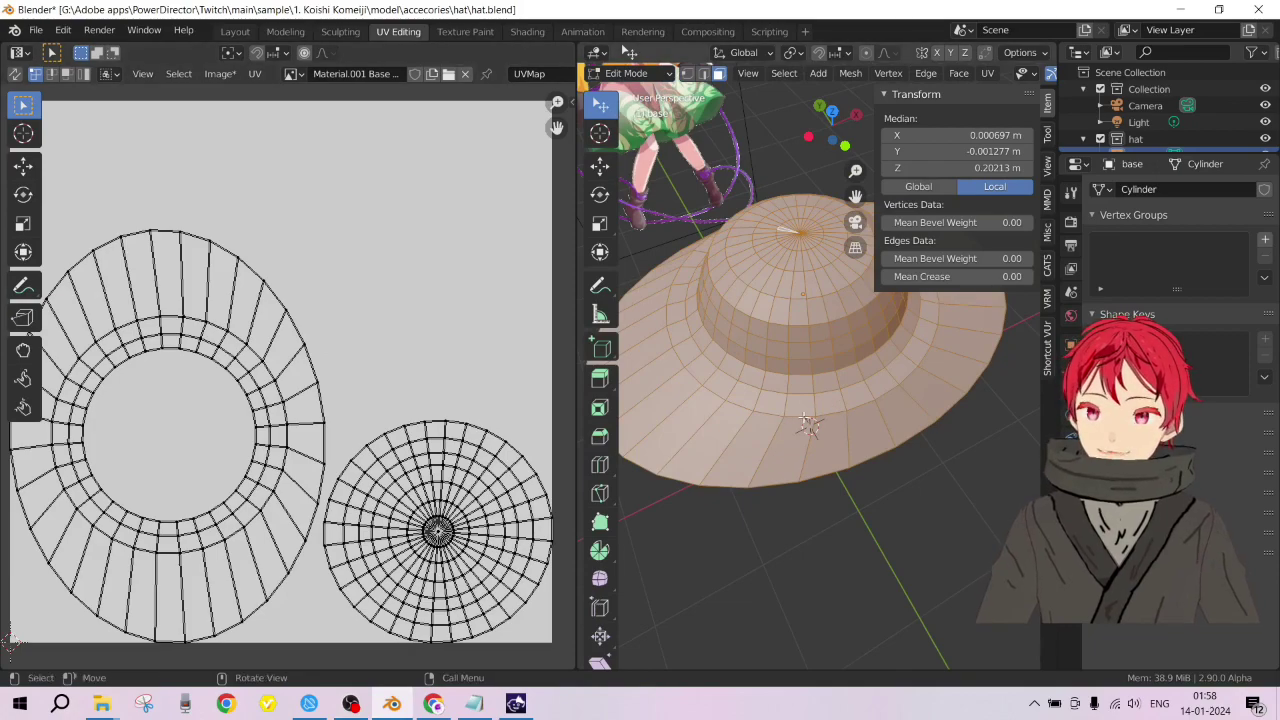
{"action": "left_click", "coordinate": [806, 424]}
Step: Select the horizontal edge loops from the brim's rim up to the crown top, then open the edge menu
{"action": "left_click", "coordinate": [765, 483]}
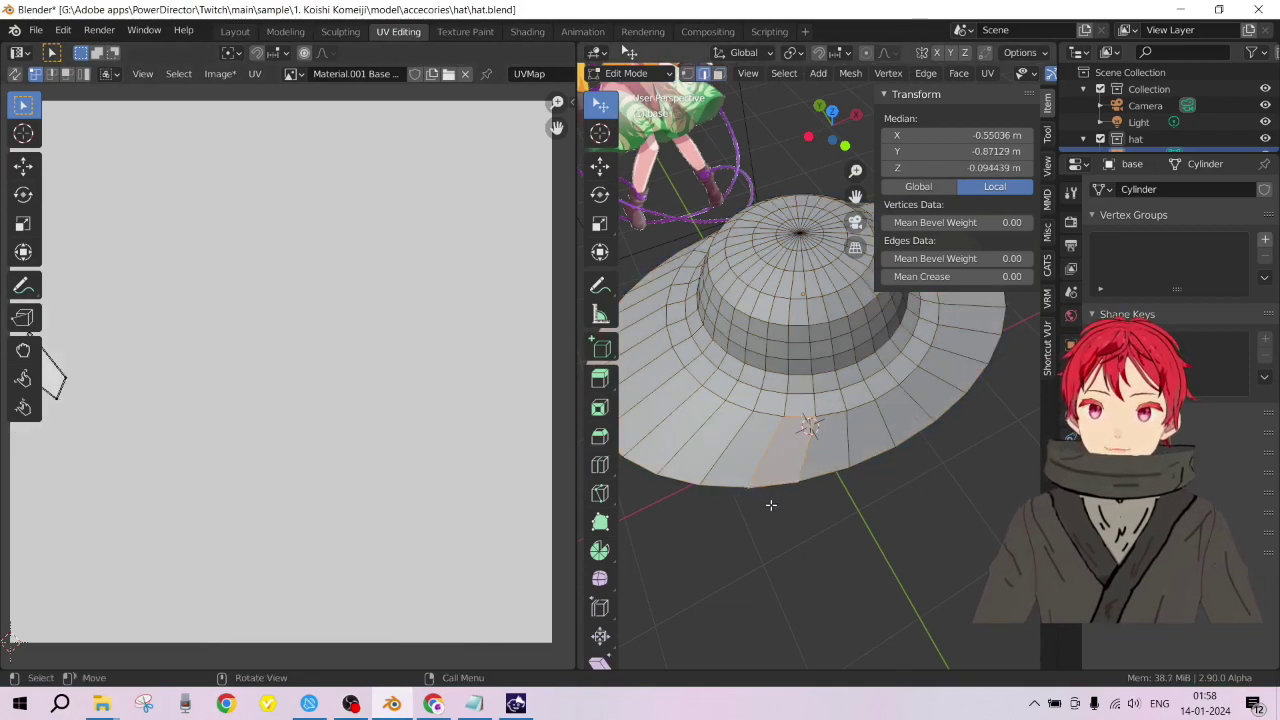
{"action": "left_click", "coordinate": [776, 488]}
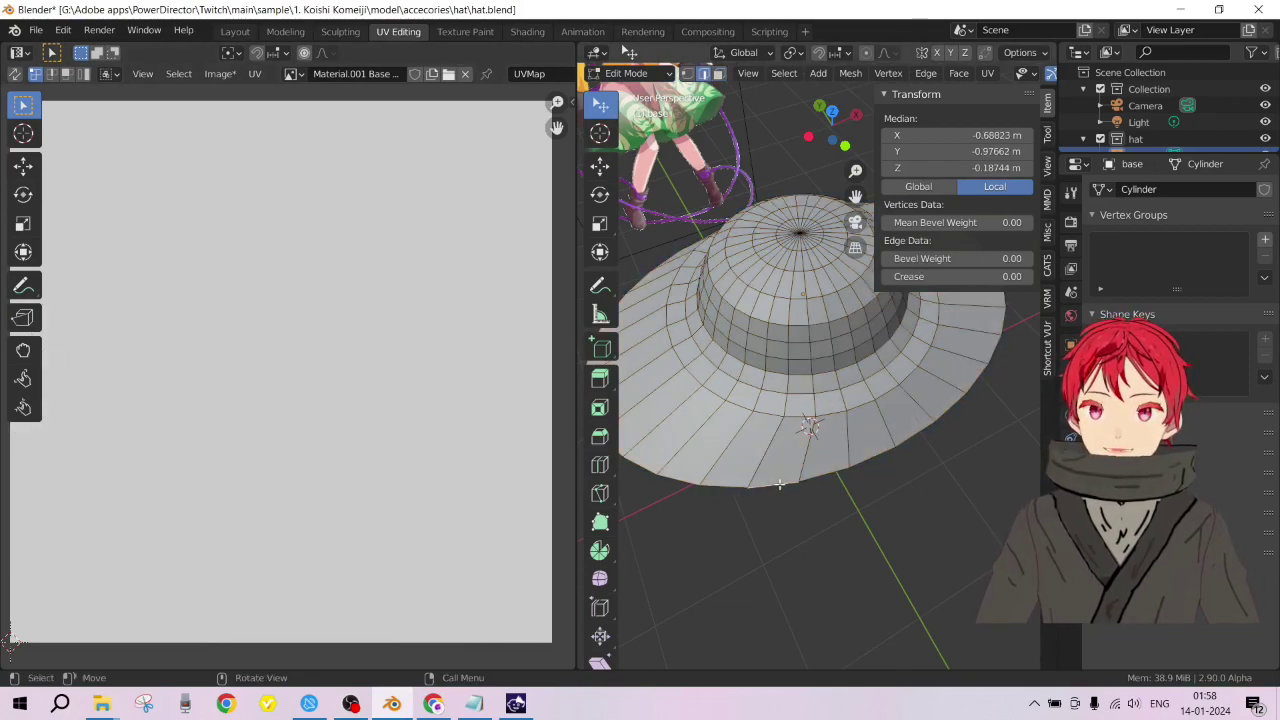
{"action": "left_click", "coordinate": [831, 471], "text": "alt"}
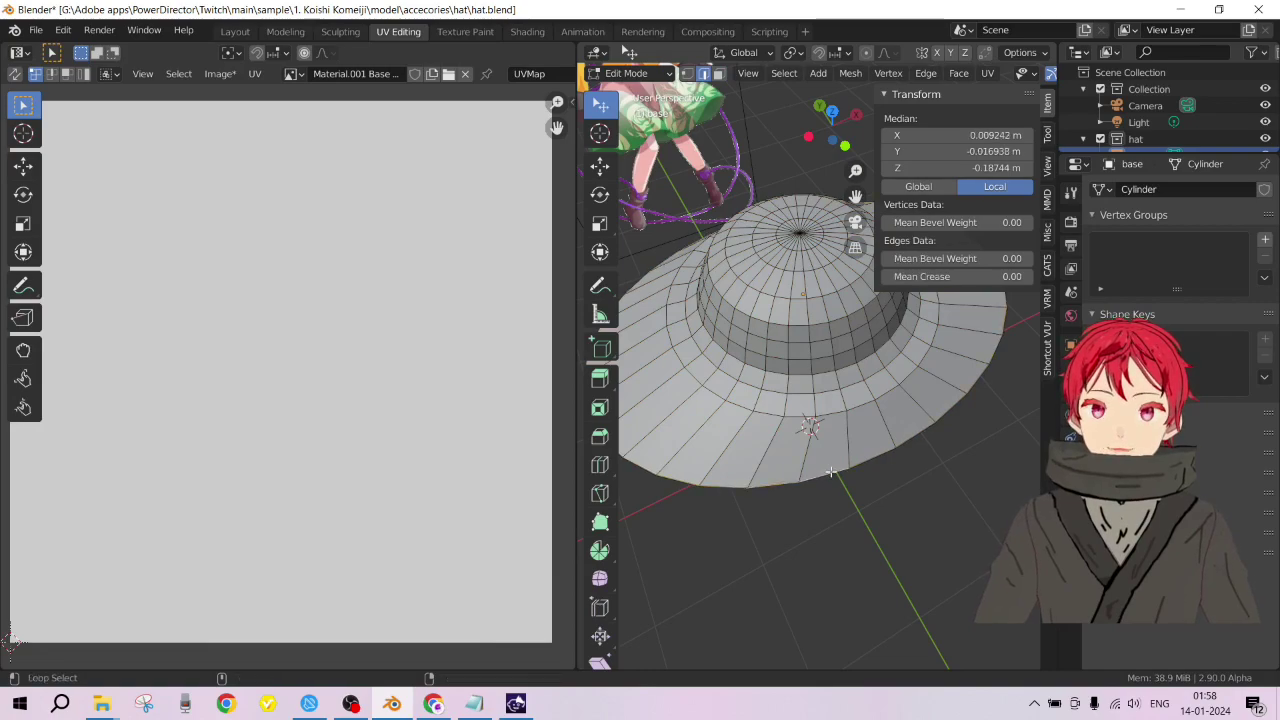
{"action": "left_click", "coordinate": [827, 389], "text": "alt"}
{"action": "left_click", "coordinate": [824, 370], "text": "alt"}
{"action": "left_click", "coordinate": [821, 355], "text": "alt"}
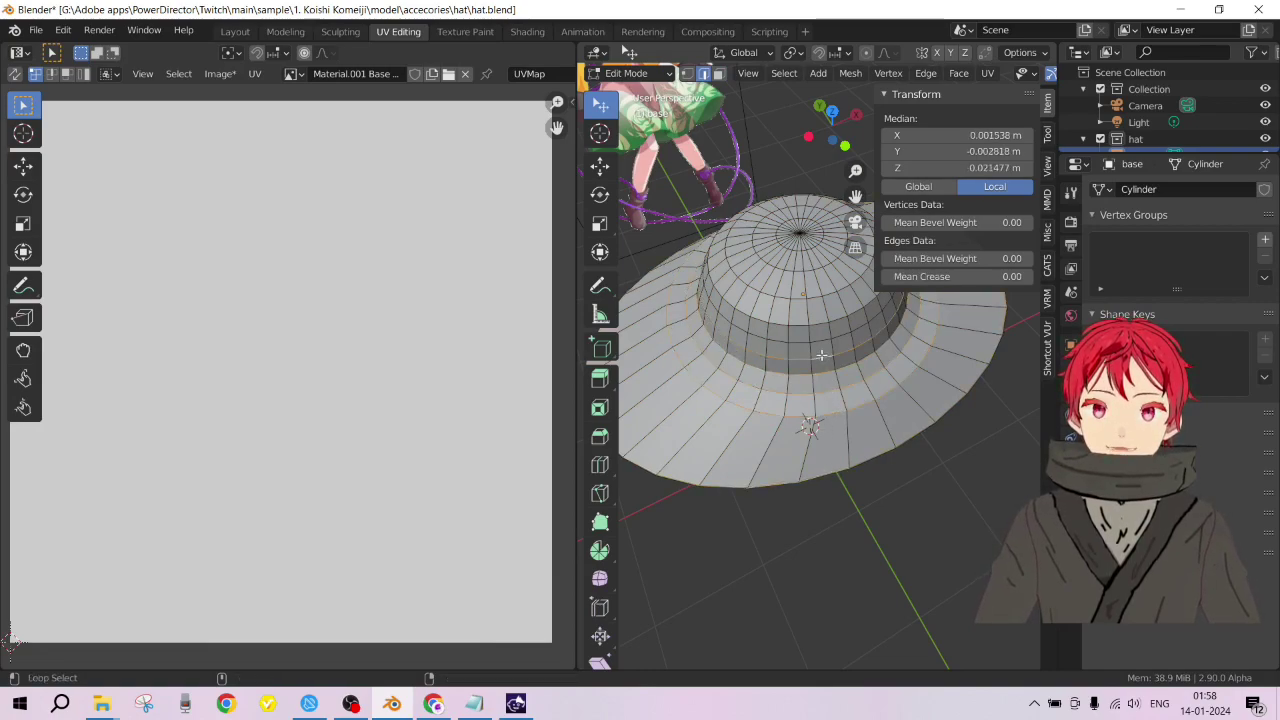
{"action": "left_click", "coordinate": [821, 332], "text": "alt"}
{"action": "left_click", "coordinate": [817, 305], "text": "alt"}
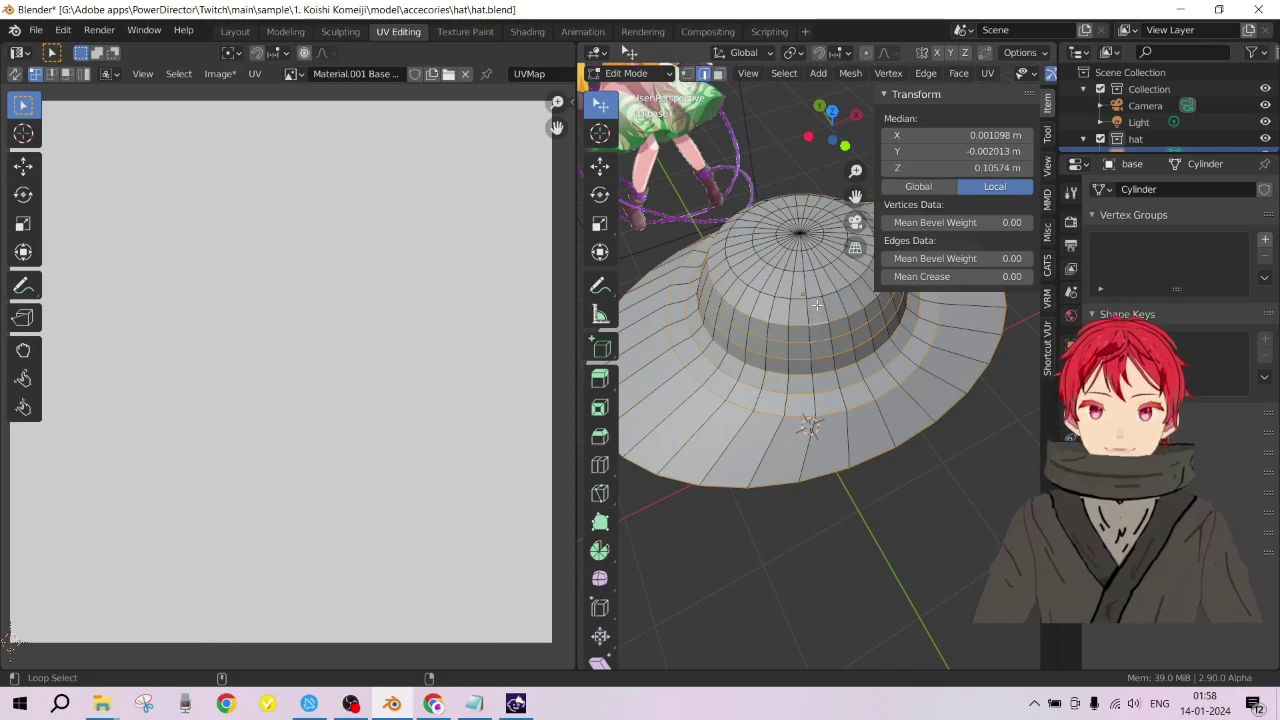
{"action": "left_click", "coordinate": [814, 296], "text": "alt"}
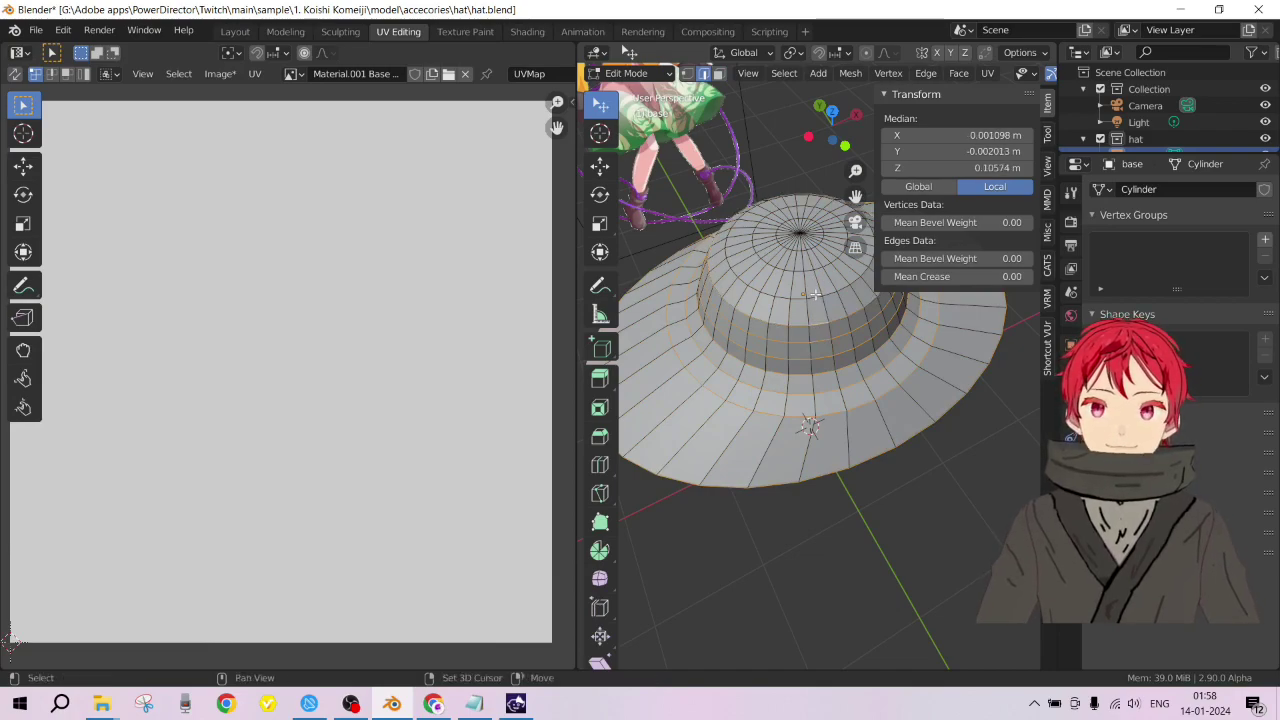
{"action": "left_click", "coordinate": [806, 276], "text": "alt"}
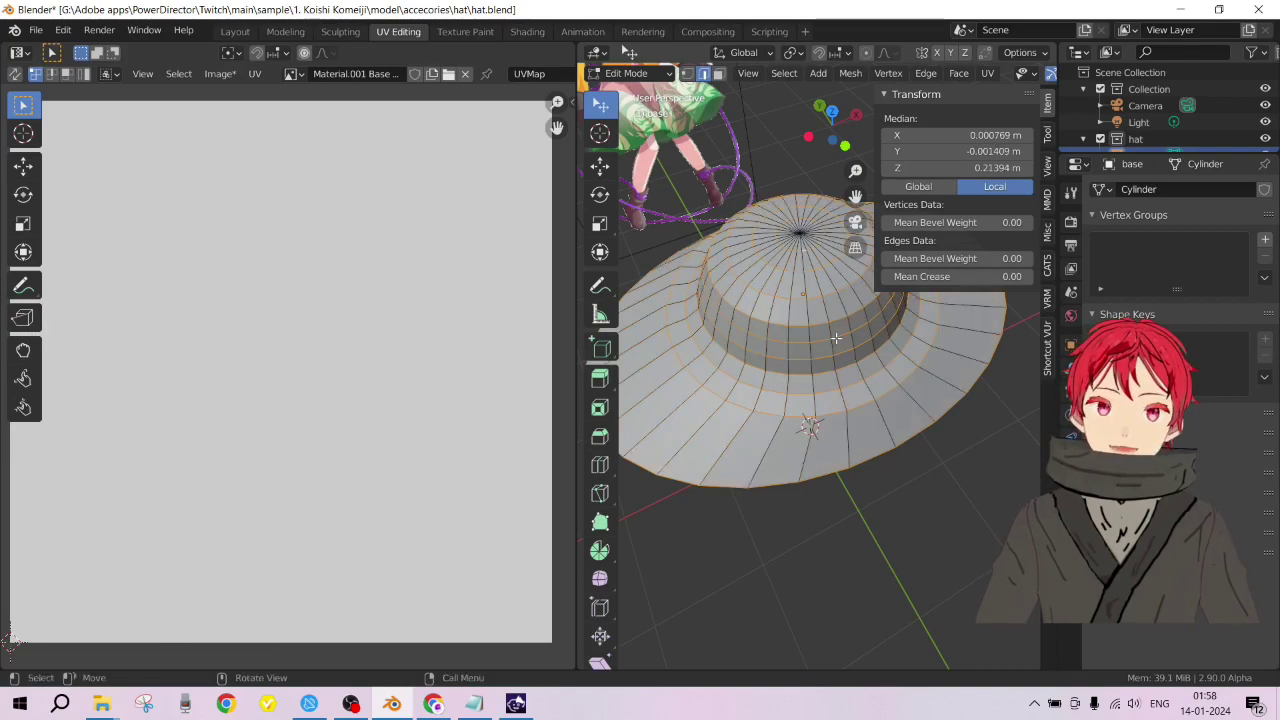
{"action": "right_click", "coordinate": [836, 338]}
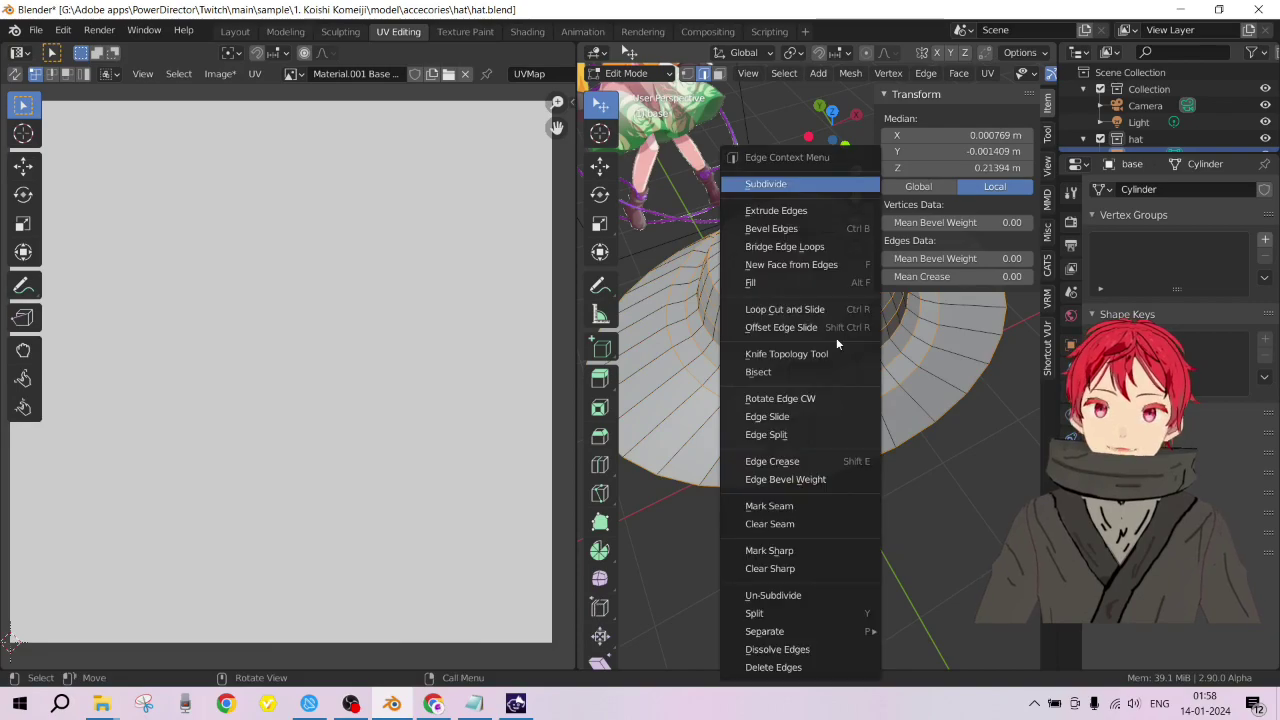
Step: Mark the loops as seams, select all, and Unwrap into concentric ring UV islands
{"action": "left_click", "coordinate": [815, 504]}
{"action": "key", "text": "a"}
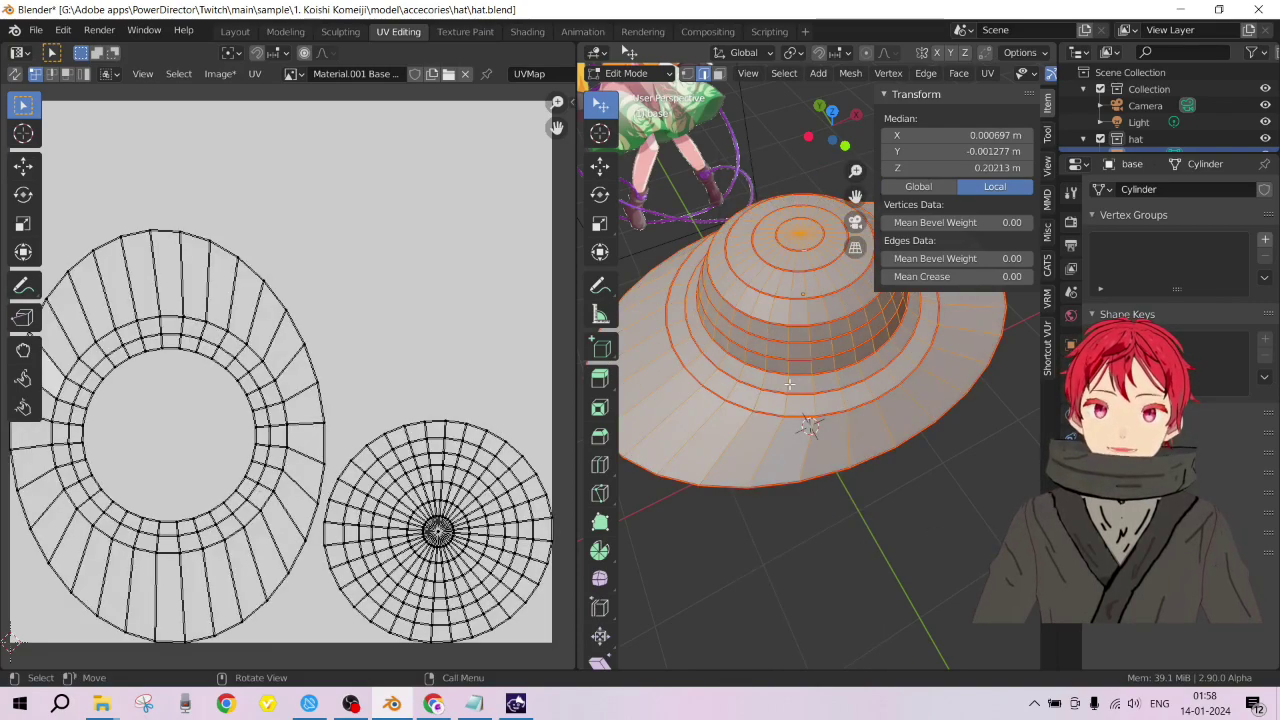
{"action": "key", "text": "u"}
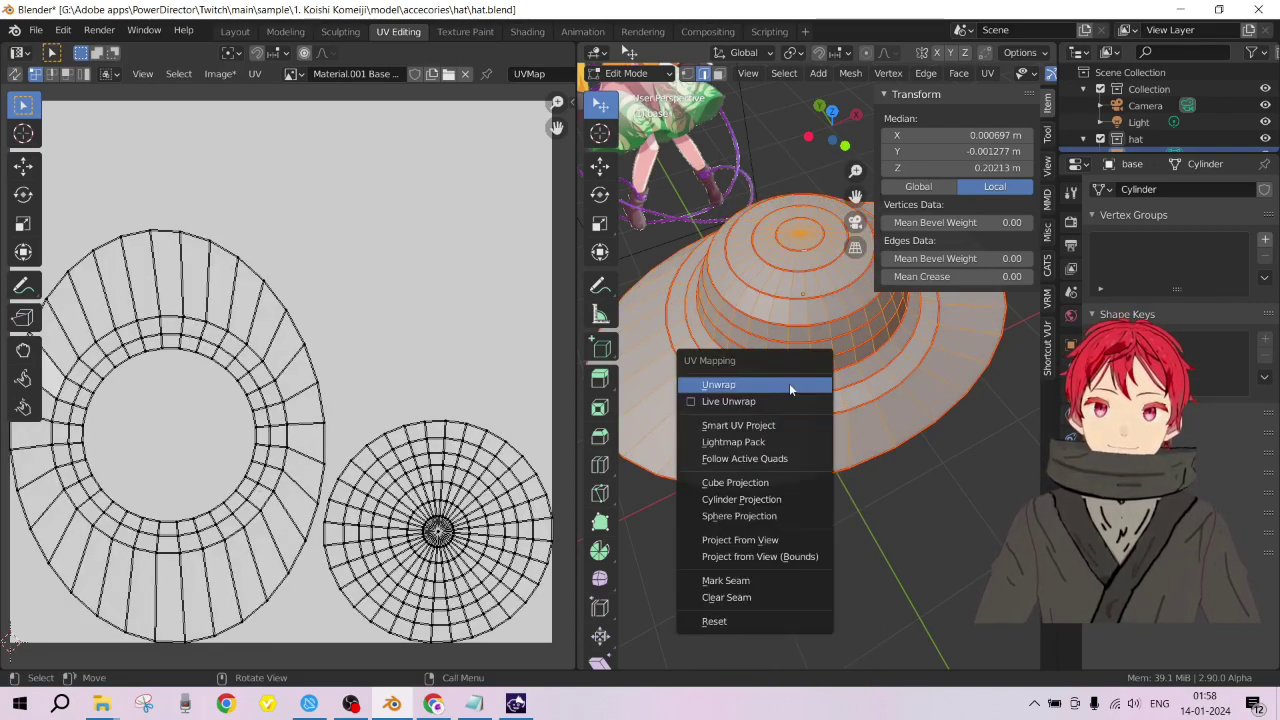
{"action": "left_click", "coordinate": [790, 388]}
{"action": "scroll", "coordinate": [203, 395], "scroll_direction": "down", "scroll_amount": 3}
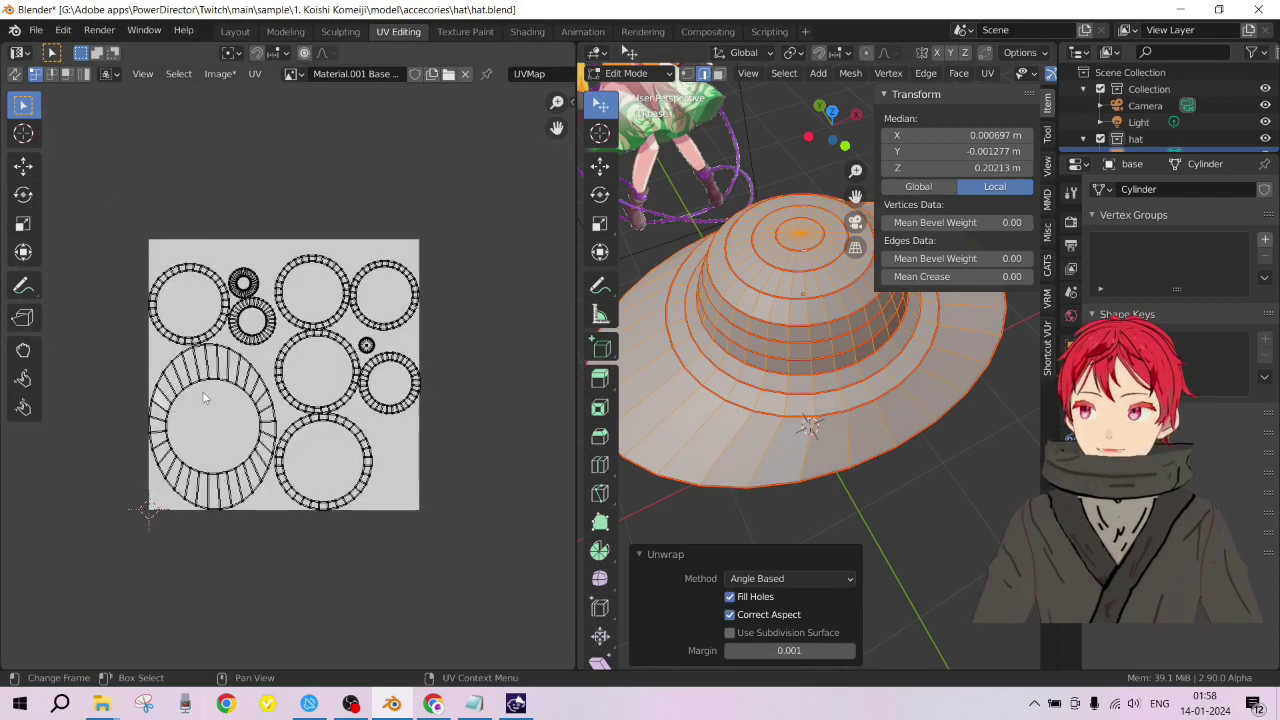
{"action": "scroll", "coordinate": [203, 396], "scroll_direction": "up", "scroll_amount": 3}
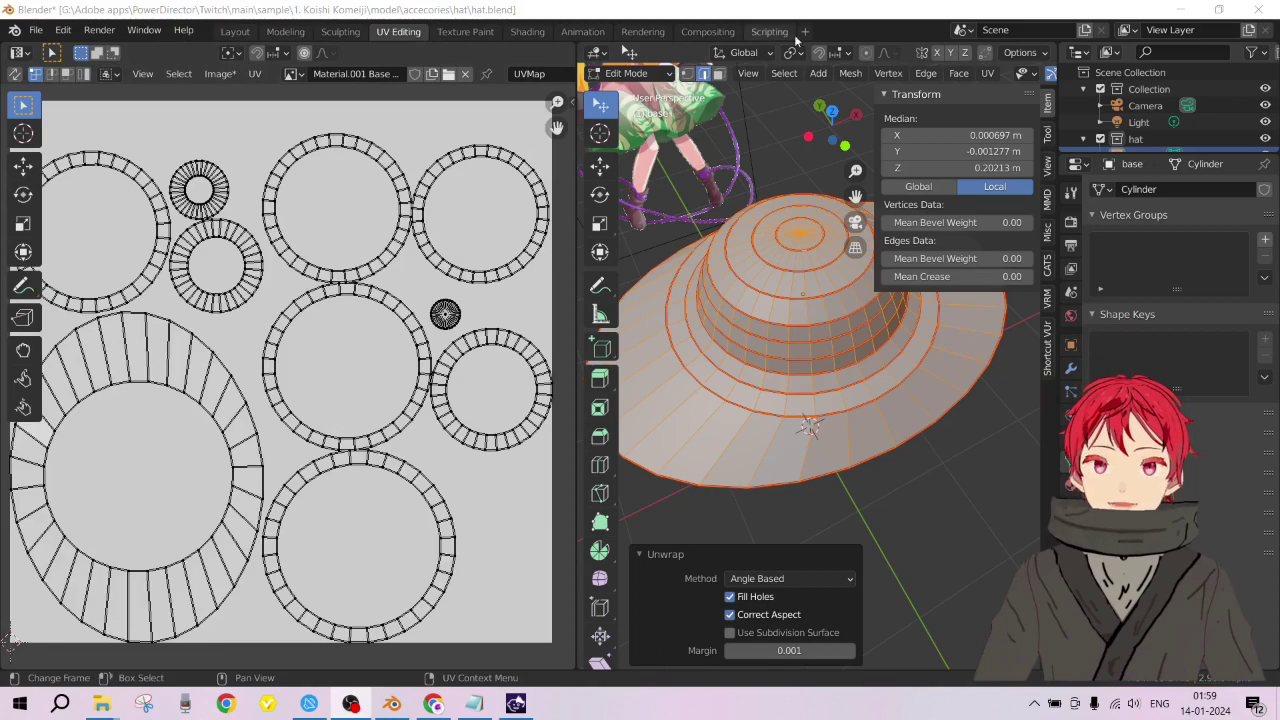
{"action": "left_click", "coordinate": [465, 31]}
Step: Paint two test strokes on the hat, undoing each, then switch back to Edit Mode
{"action": "mouse_move", "coordinate": [792, 314]}
{"action": "left_mouse_down"}
{"action": "mouse_move", "coordinate": [770, 387]}
{"action": "mouse_move", "coordinate": [850, 352]}
{"action": "mouse_move", "coordinate": [828, 320]}
{"action": "left_mouse_up"}
{"action": "scroll", "coordinate": [828, 326], "scroll_direction": "up", "scroll_amount": 2}
{"action": "key", "text": "ctrl+z"}
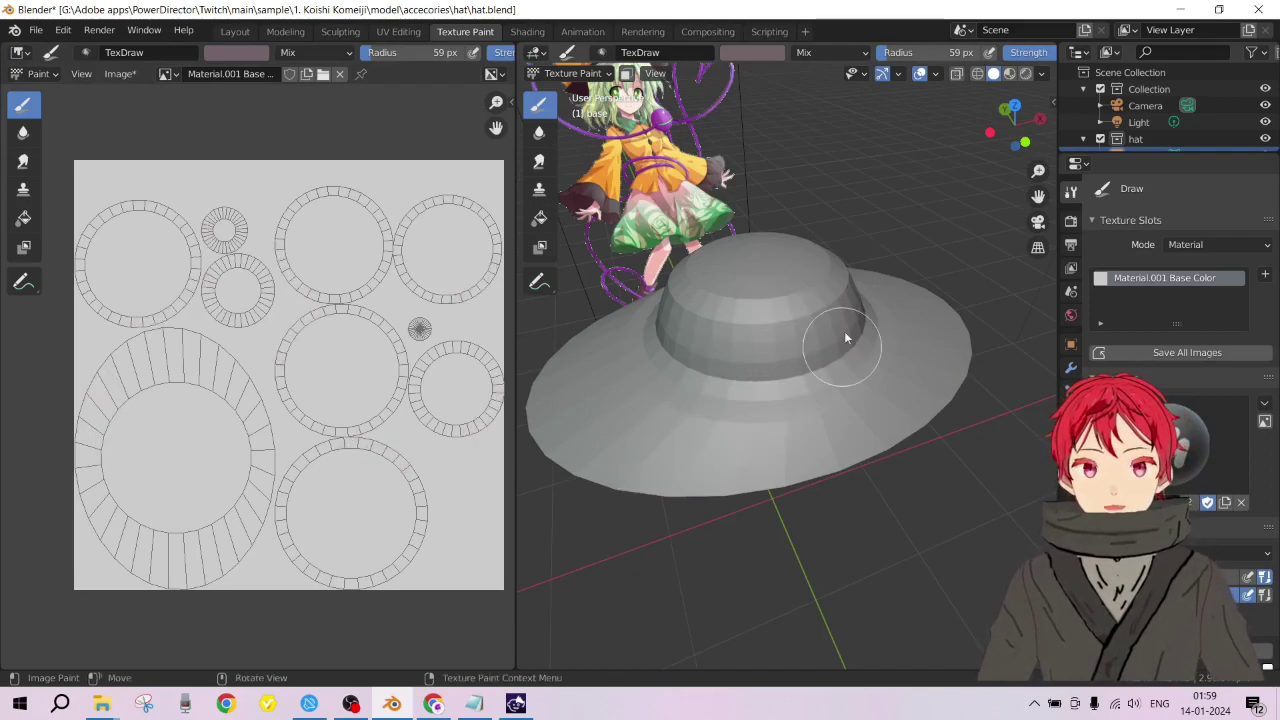
{"action": "mouse_move", "coordinate": [802, 399]}
{"action": "middle_mouse_down"}
{"action": "mouse_move", "coordinate": [806, 380]}
{"action": "mouse_move", "coordinate": [857, 400]}
{"action": "mouse_move", "coordinate": [820, 375]}
{"action": "middle_mouse_up"}
{"action": "left_click_drag", "start_coordinate": [820, 296], "coordinate": [792, 362]}
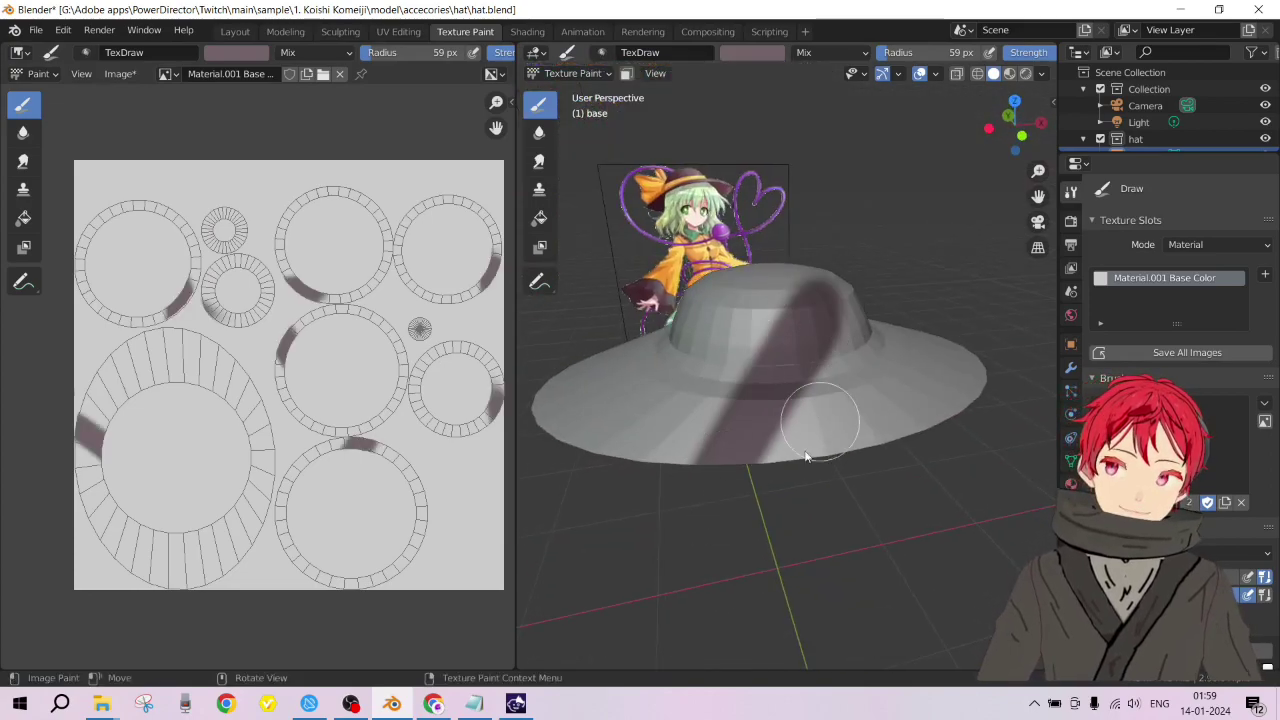
{"action": "key", "text": "ctrl+z"}
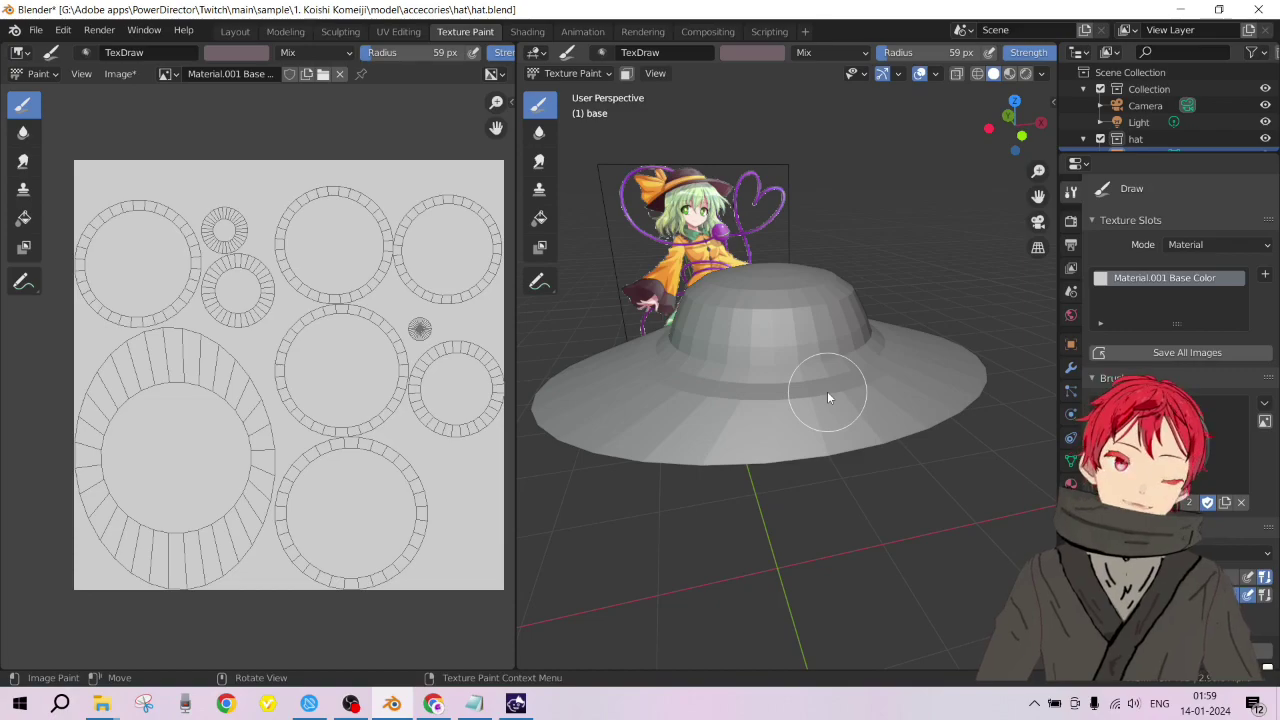
{"action": "middle_click_drag", "start_coordinate": [827, 397], "coordinate": [777, 416]}
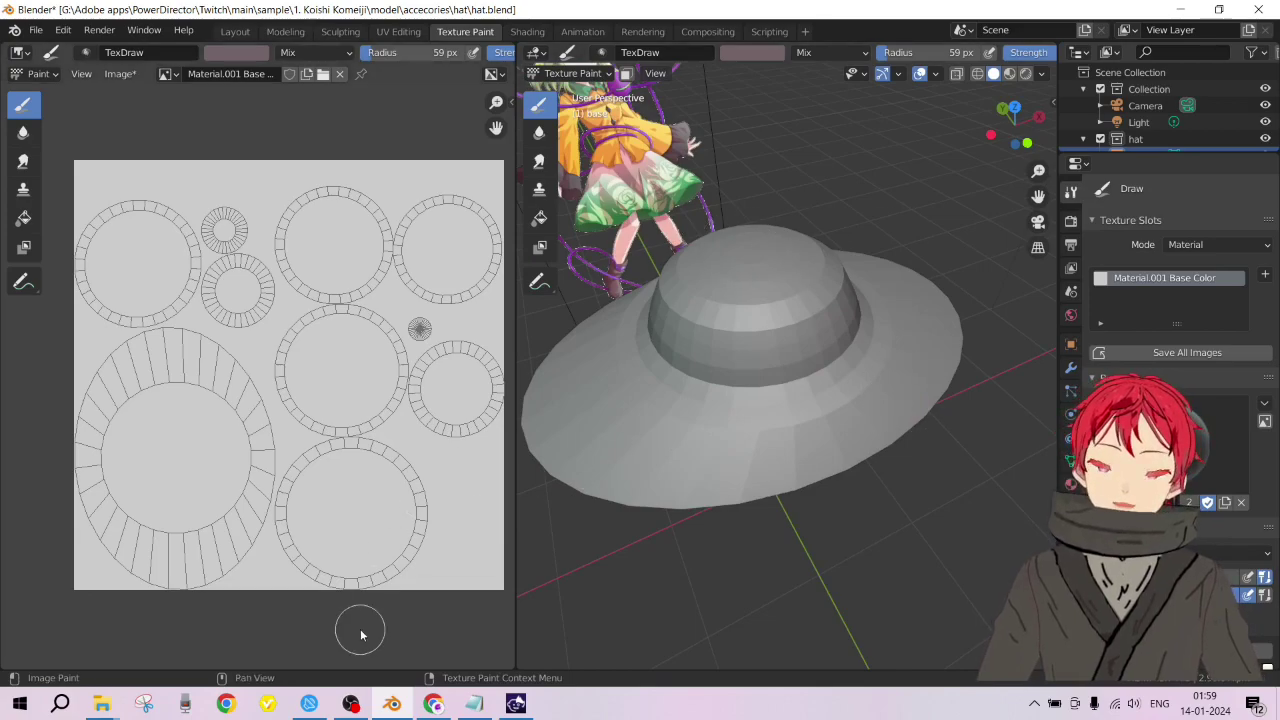
{"action": "left_click", "coordinate": [350, 703]}
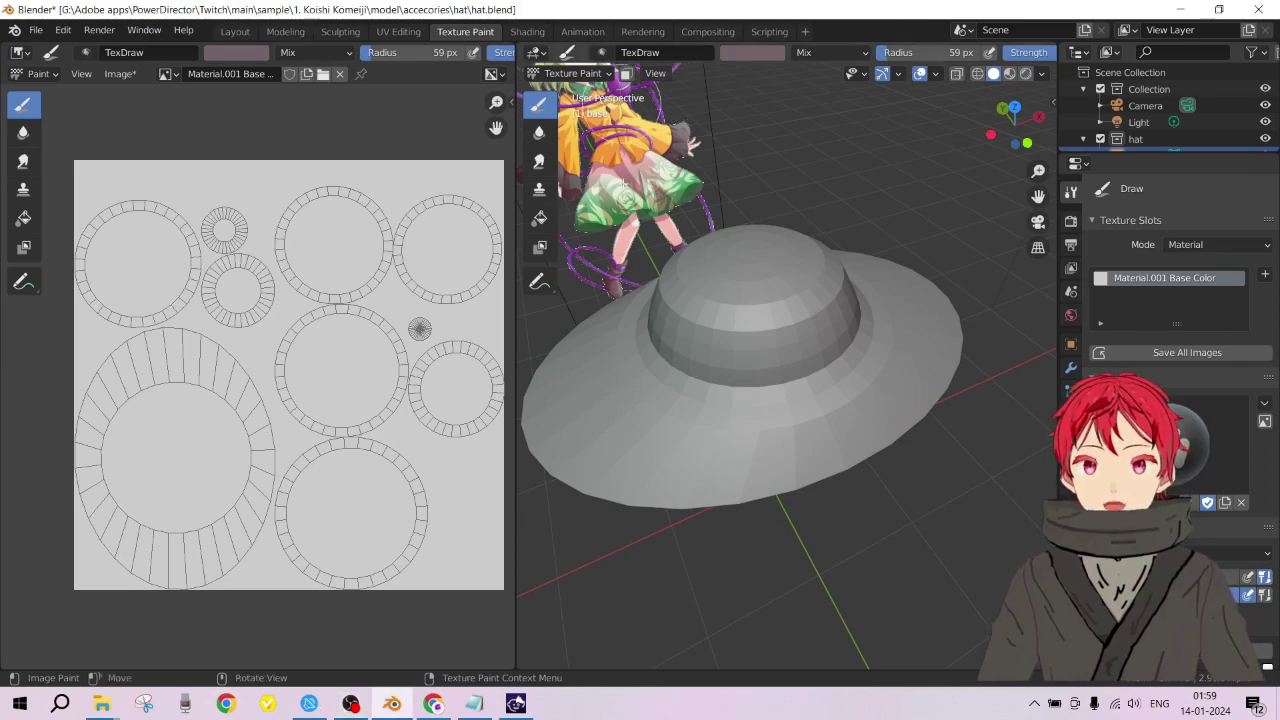
{"action": "key", "text": "Tab"}
{"action": "left_click", "coordinate": [565, 73]}
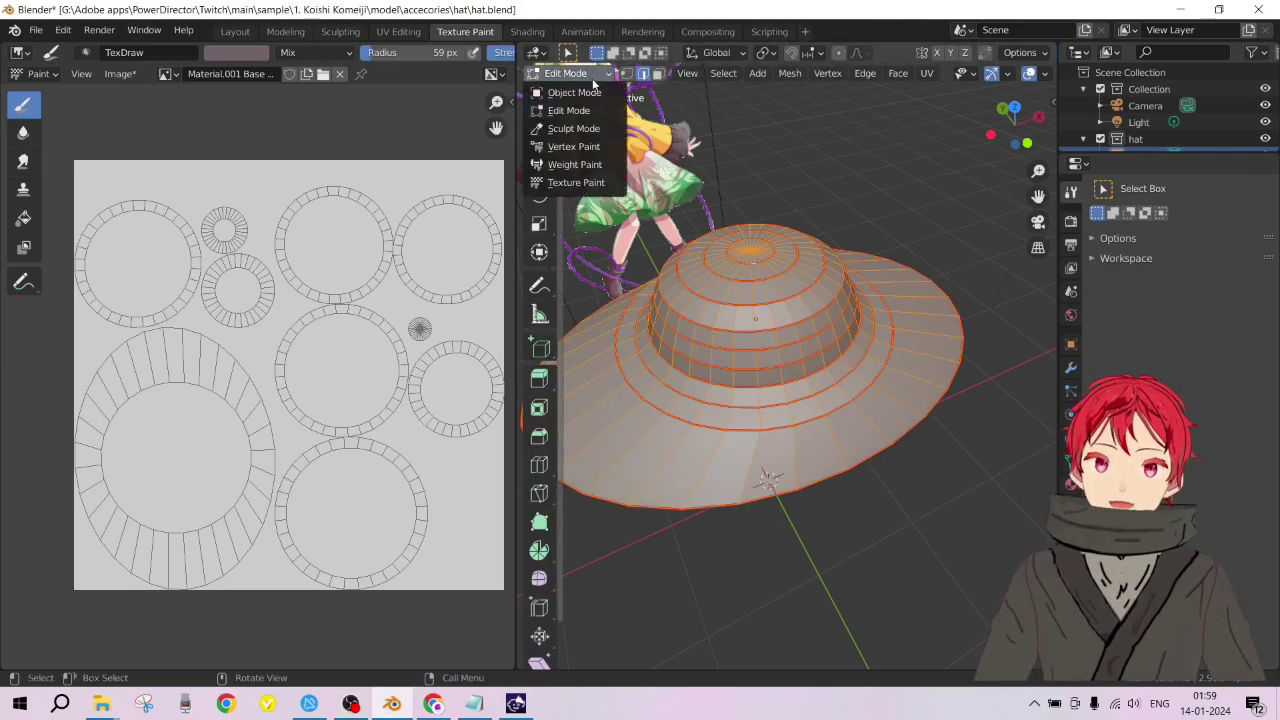
{"action": "left_click", "coordinate": [575, 89]}
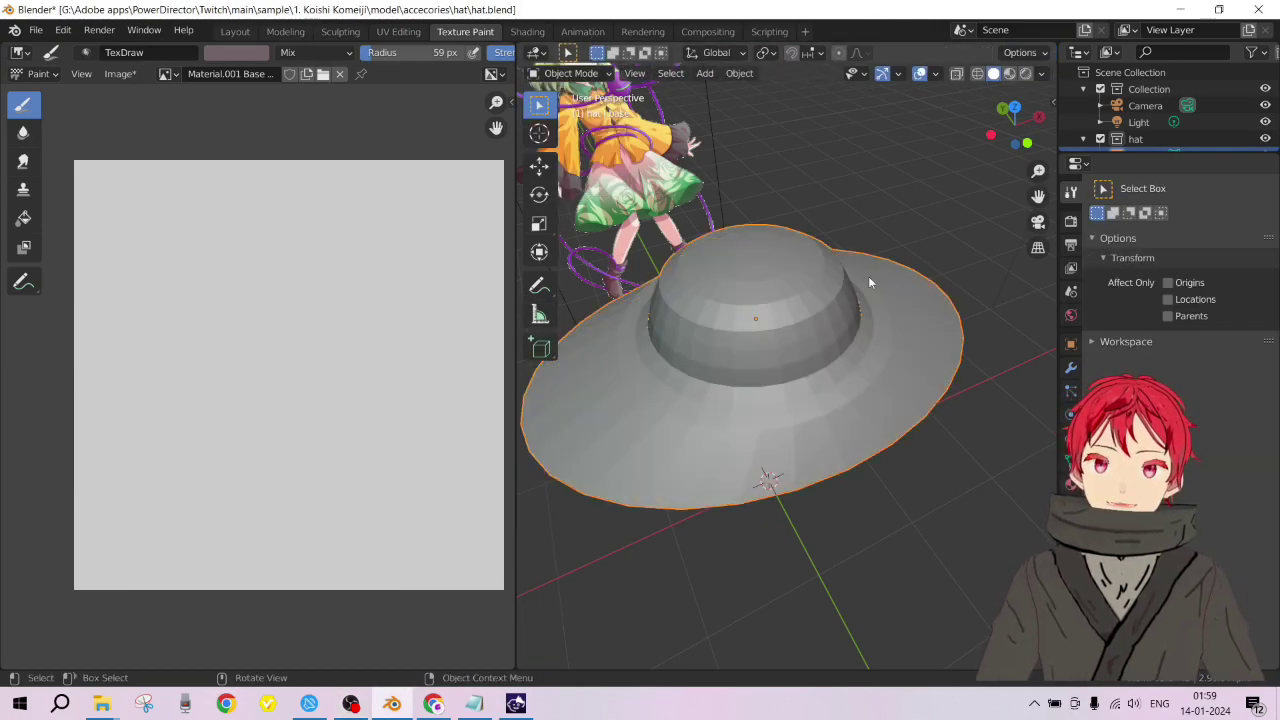
{"action": "left_click", "coordinate": [739, 73]}
{"action": "mouse_move", "coordinate": [790, 159]}
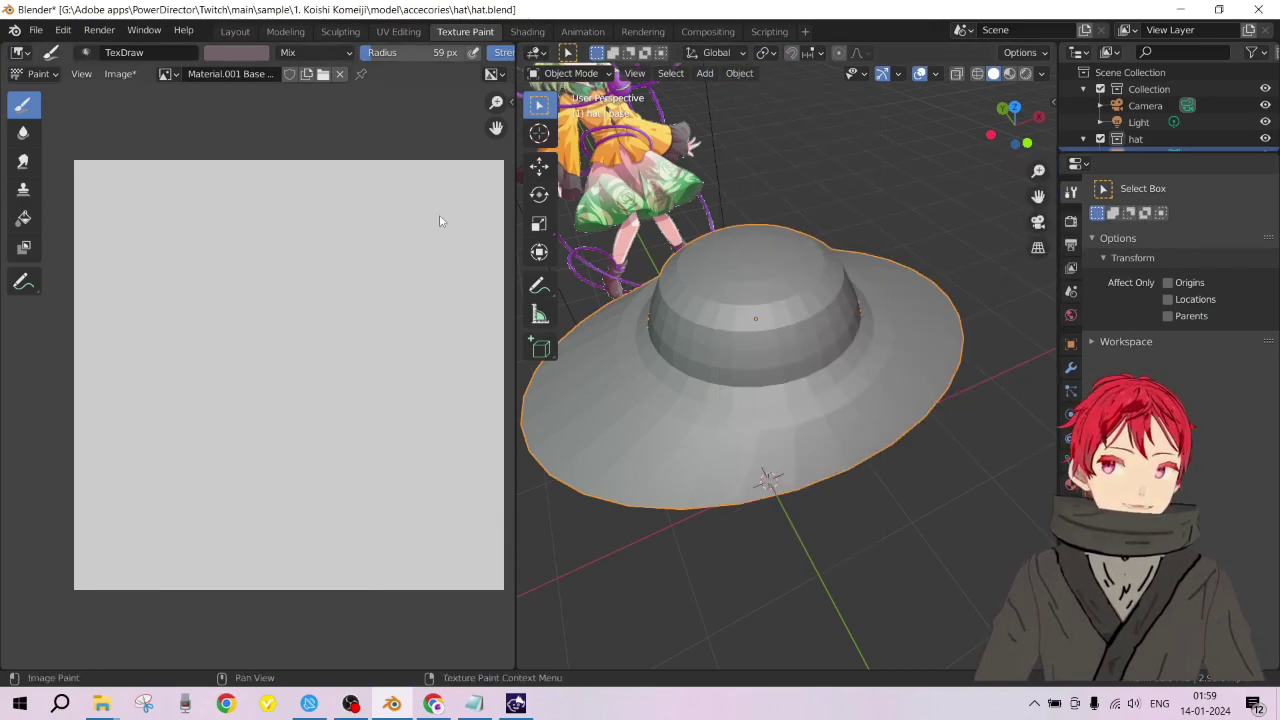
{"action": "left_click", "coordinate": [583, 73]}
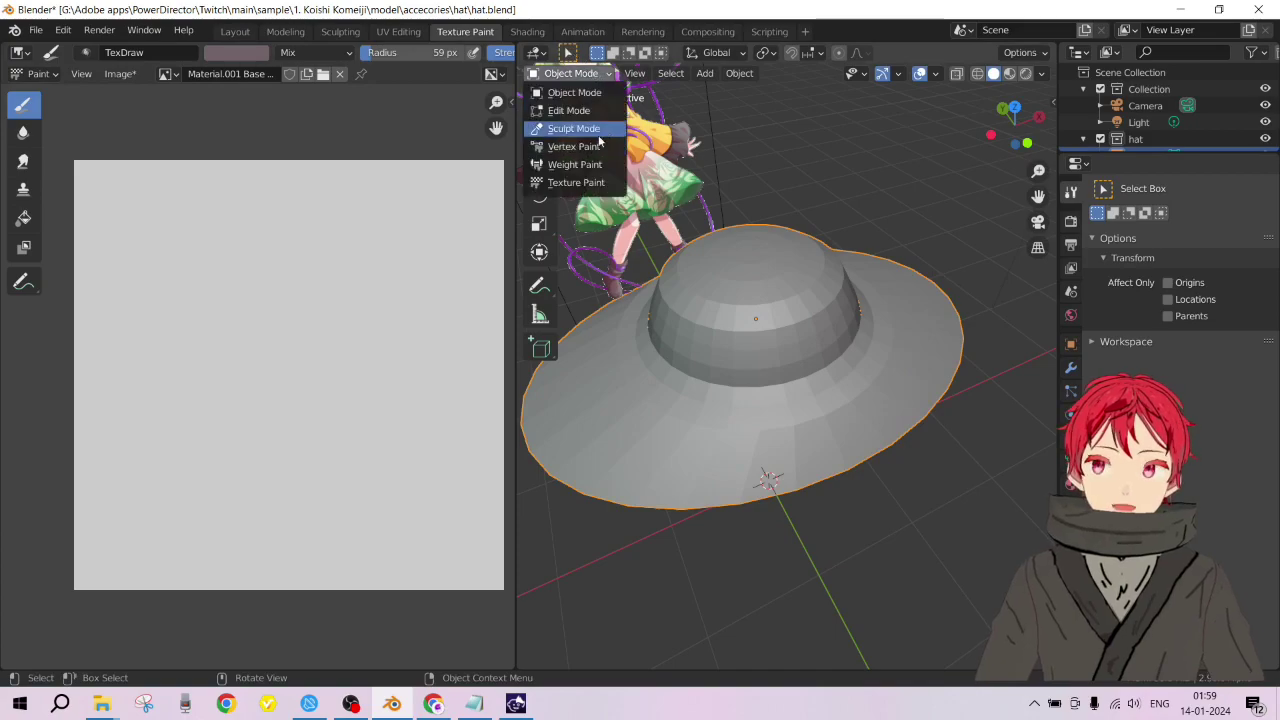
{"action": "left_click", "coordinate": [572, 184]}
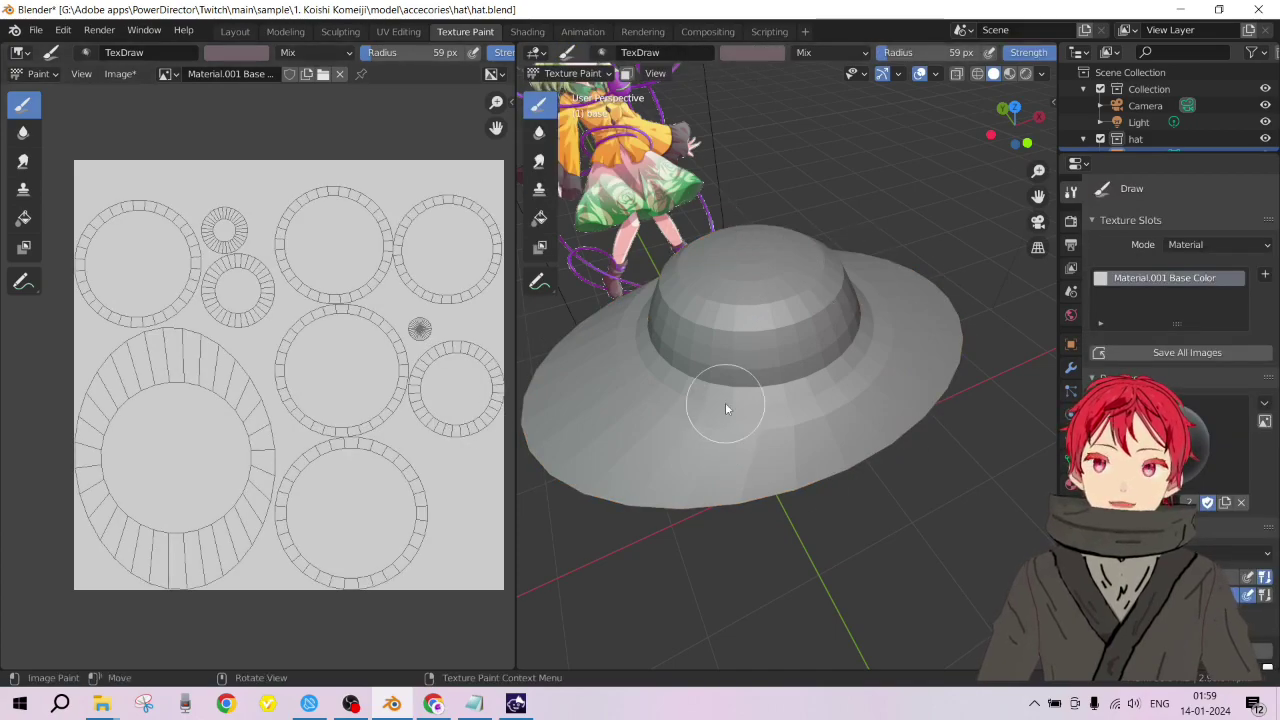
{"action": "middle_click_drag", "start_coordinate": [726, 408], "coordinate": [777, 470]}
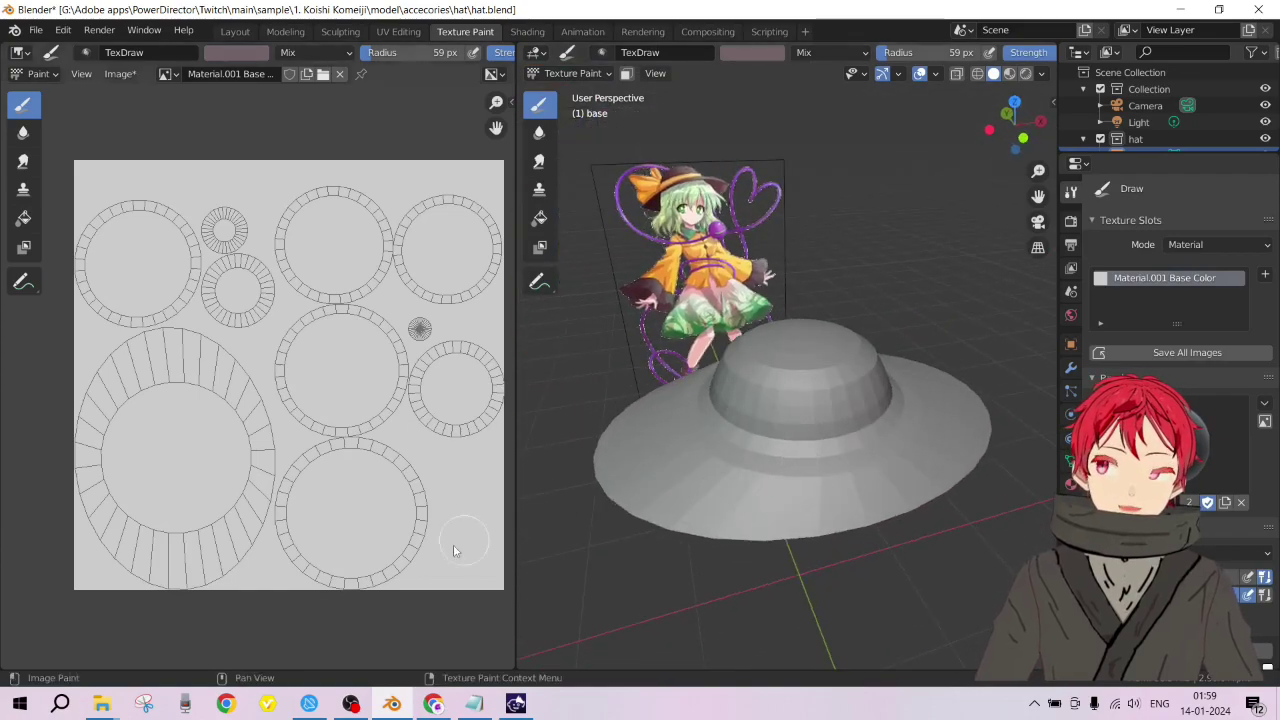